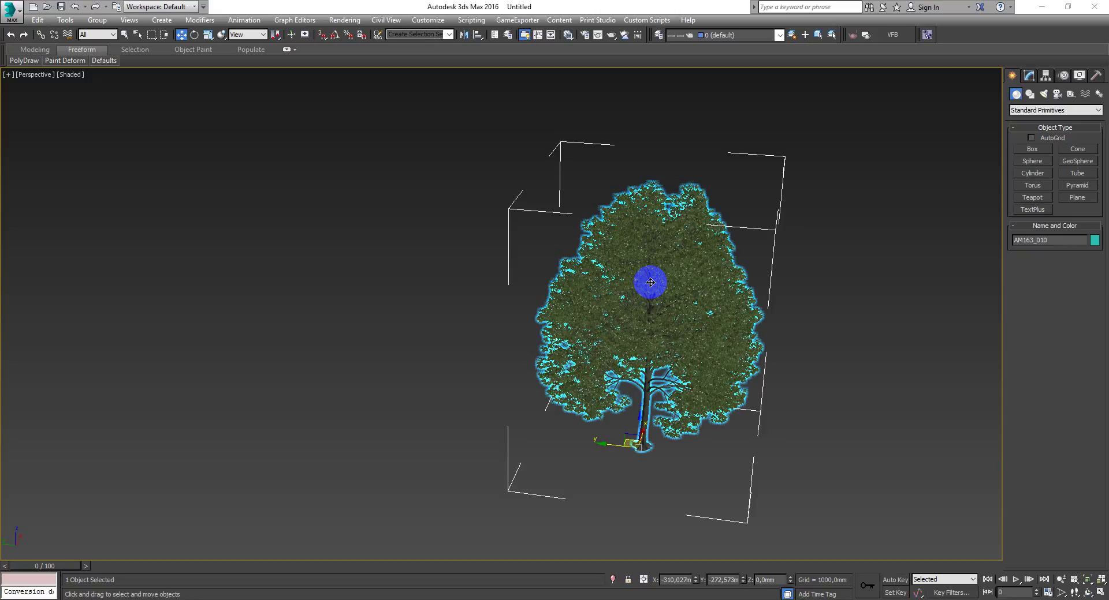
middle_click_drag(710, 305, 717, 307, "alt")
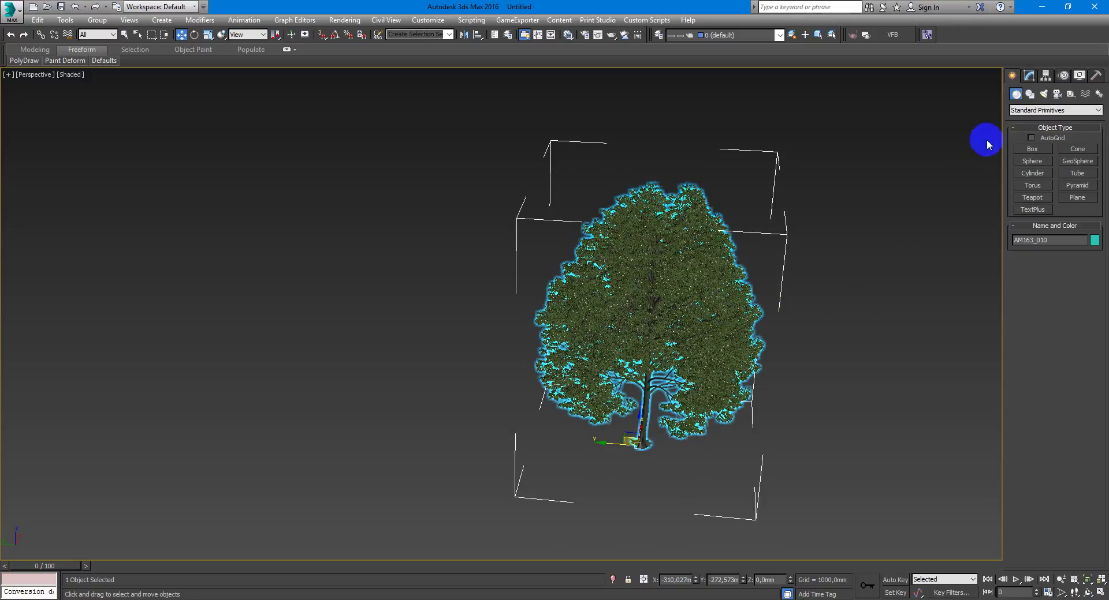
left_click(1029, 76)
middle_click_drag(871, 304, 855, 292)
left_click(1012, 77)
middle_click_drag(782, 333, 796, 365)
scroll(802, 369, "down", 2)
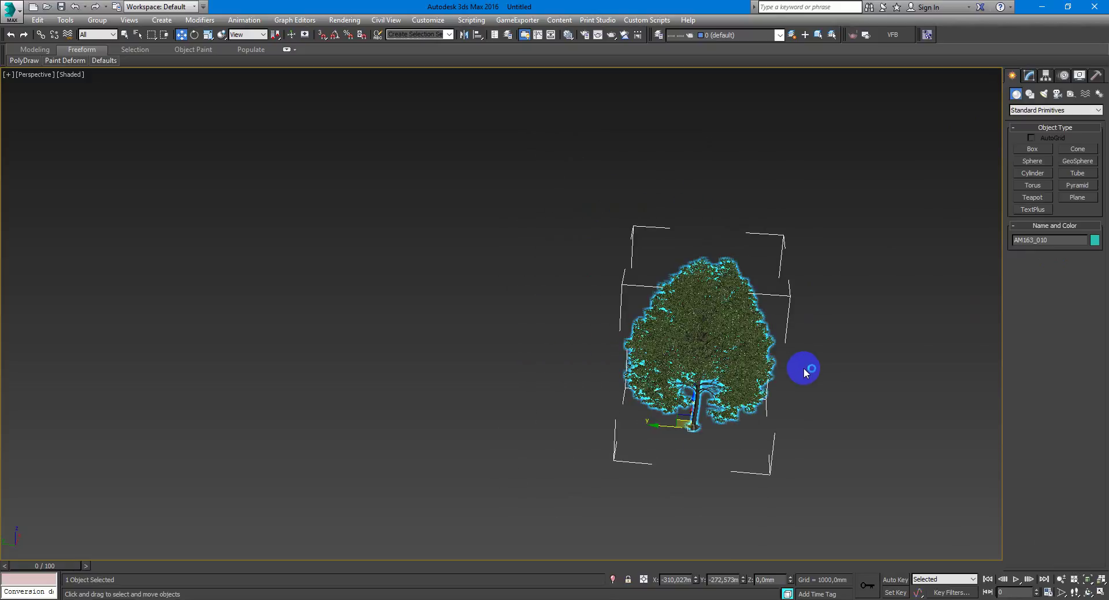
Step: Draw a ground plane about 205047 mm long and 211526 mm wide in the Top view, with one corner at the tree
key("alt+w")
middle_click(317, 222)
key("alt+w")
scroll(319, 224, "down", 12)
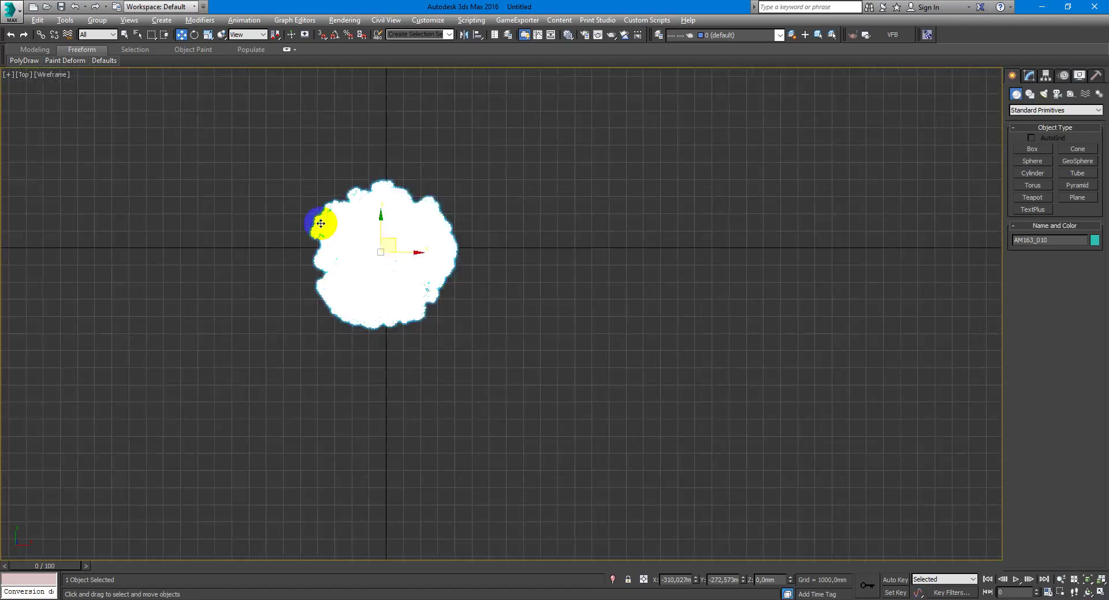
middle_click_drag(326, 239, 417, 376)
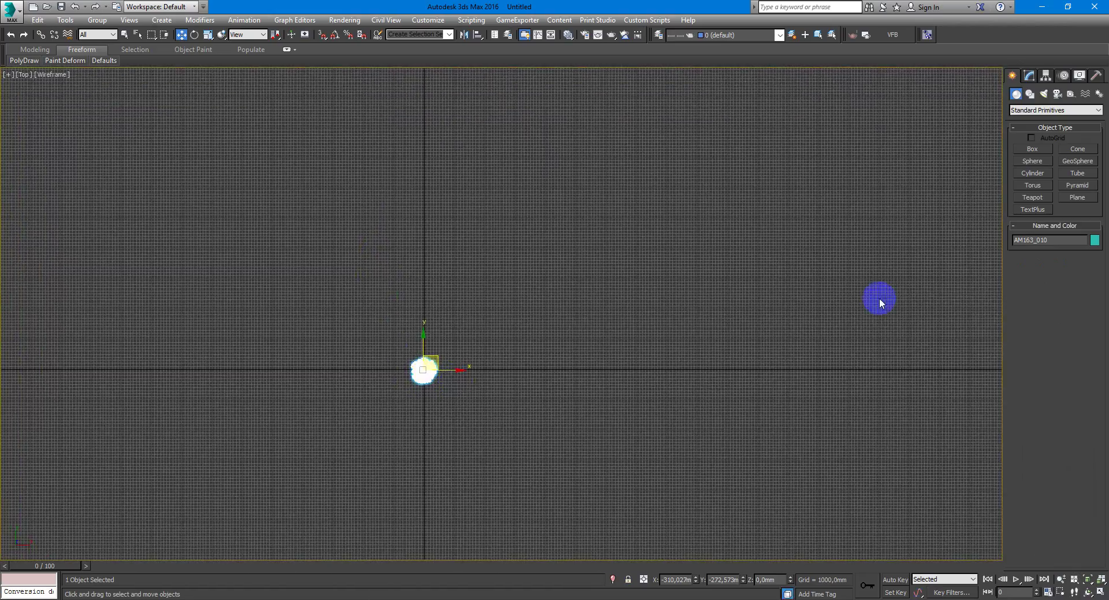
left_click(1077, 198)
middle_click_drag(502, 265, 453, 284)
scroll(453, 284, "down", 2)
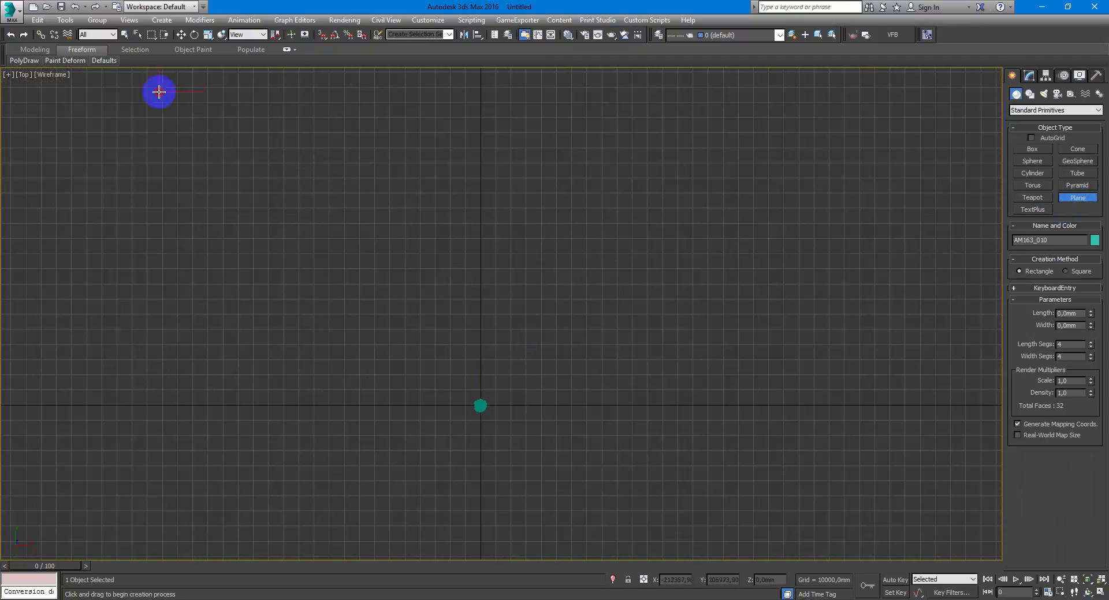
left_click_drag(159, 91, 480, 406)
right_click(537, 334)
key("alt+w")
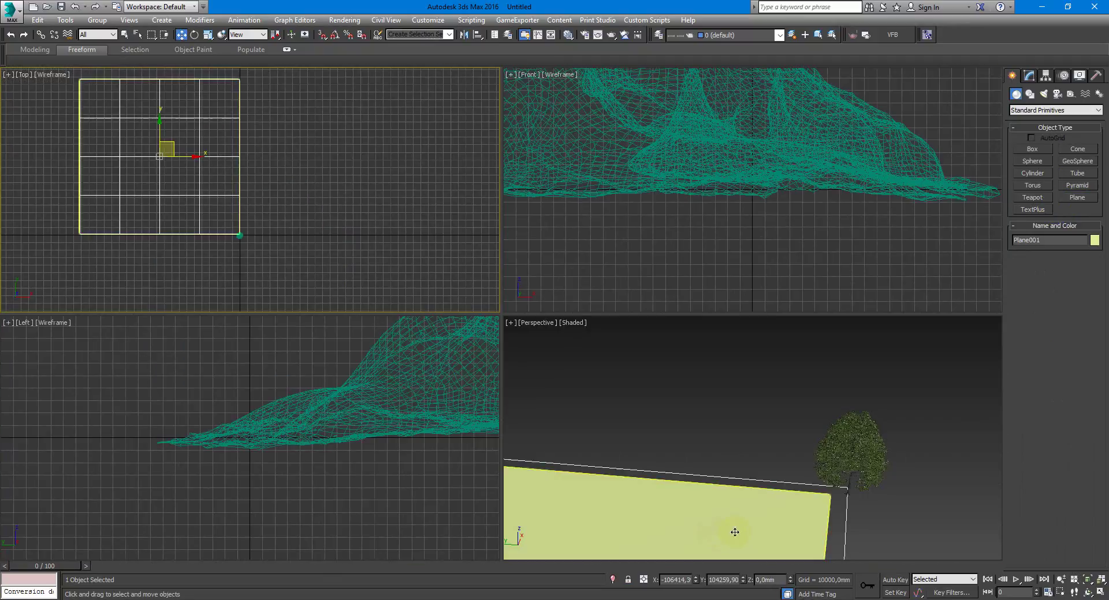
Step: Select the tree in the Perspective view and frame it together with the ground plane
middle_click(735, 532)
key("alt+w")
key("z")
mouse_move(685, 454)
middle_mouse_down("alt")
mouse_move(580, 454)
mouse_move(669, 447)
middle_mouse_up("alt")
scroll(654, 458, "up", 3)
left_click(666, 397)
key("z")
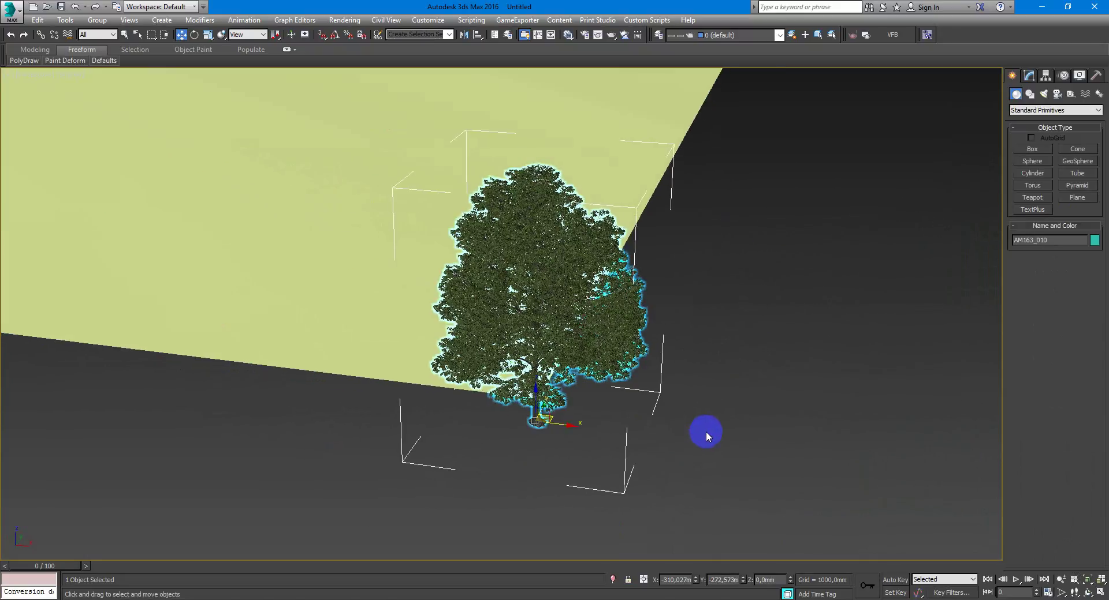
scroll(643, 387, "up", 4)
middle_click_drag(632, 357, 625, 349, "alt")
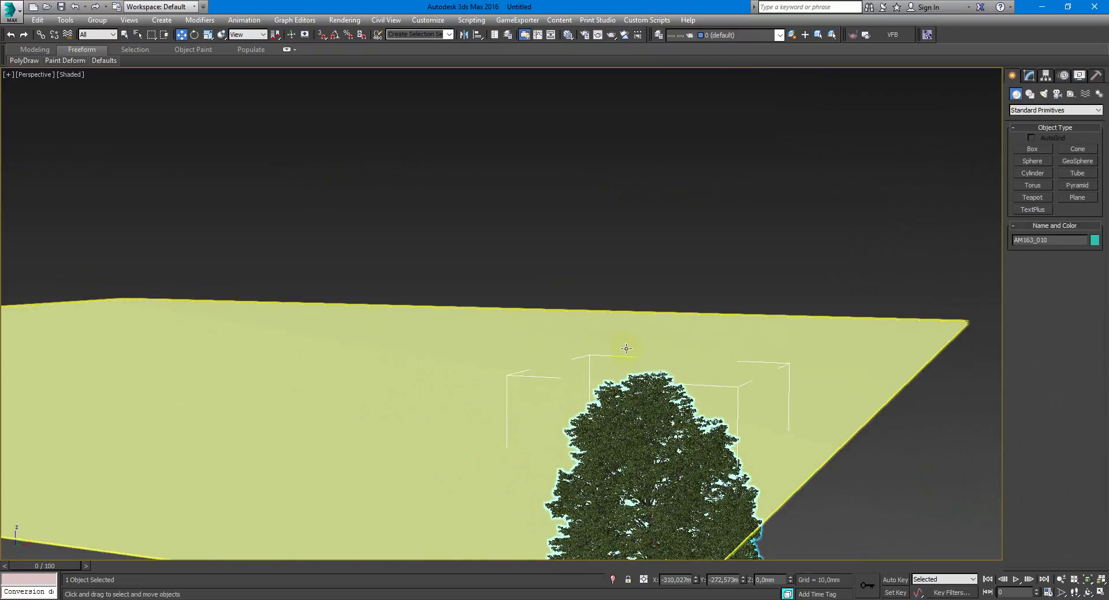
Step: Display the polygon, vertex and frame-rate statistics in the Perspective view and check the tree's scene load from several angles
key("7")
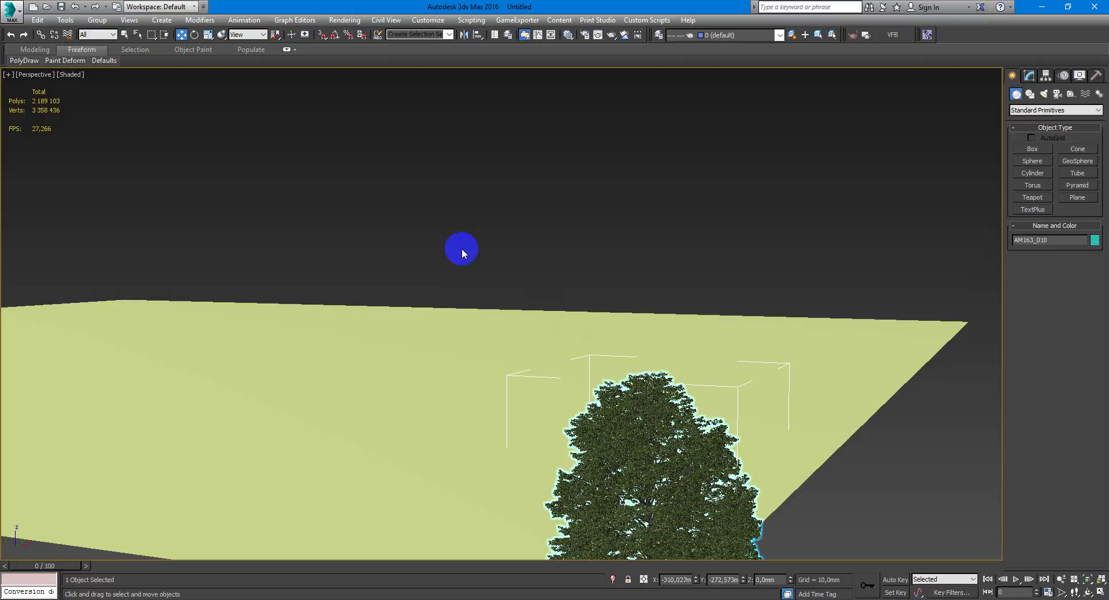
left_click(605, 385)
middle_click_drag(613, 387, 621, 366)
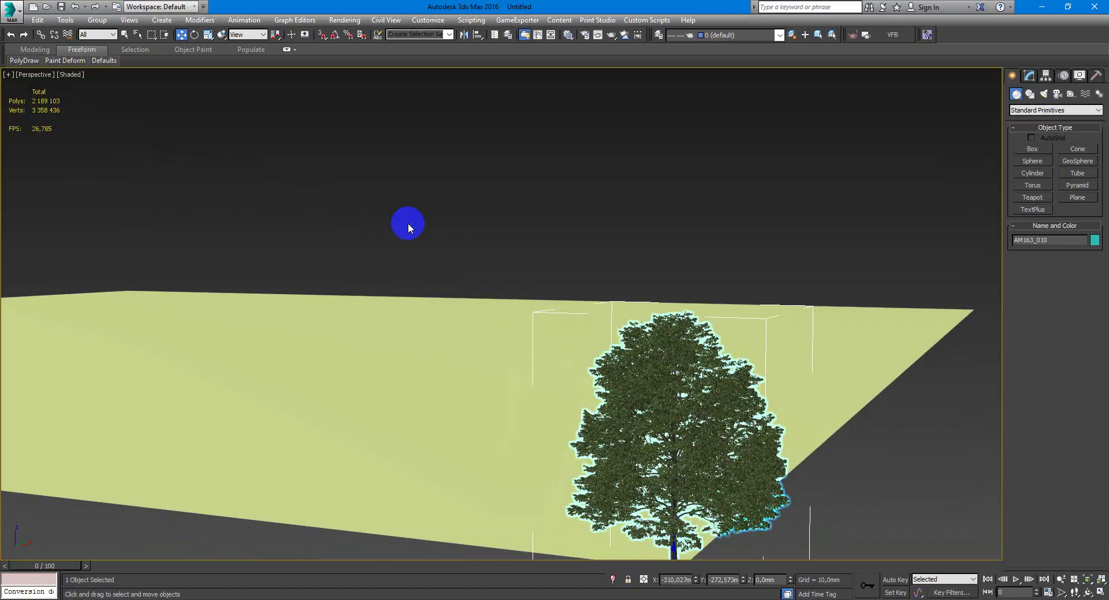
middle_click_drag(407, 223, 505, 292, "alt")
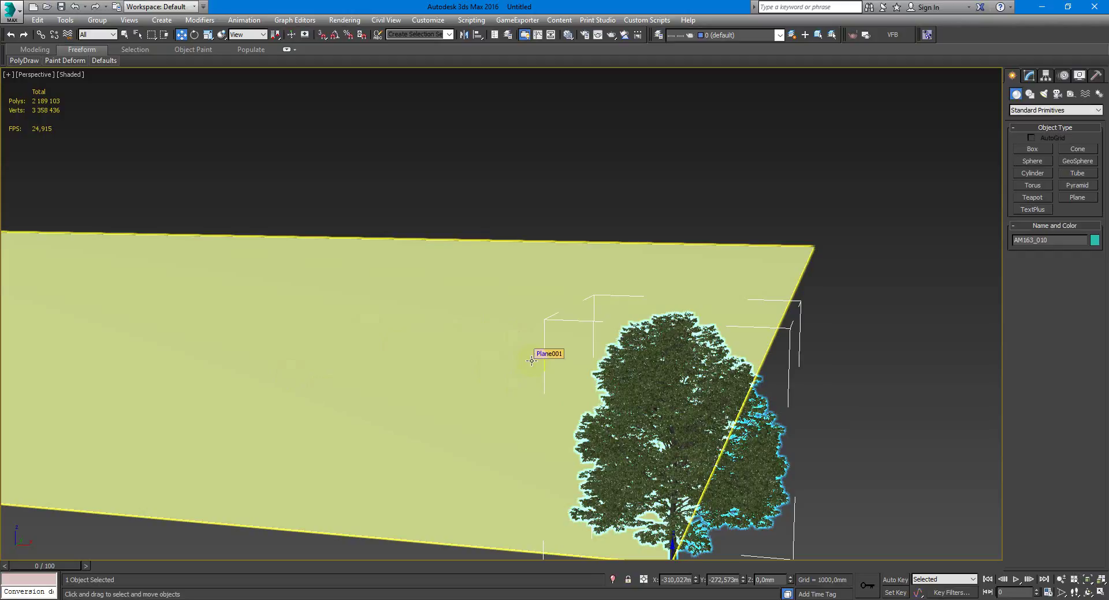
middle_click_drag(564, 341, 800, 342, "alt")
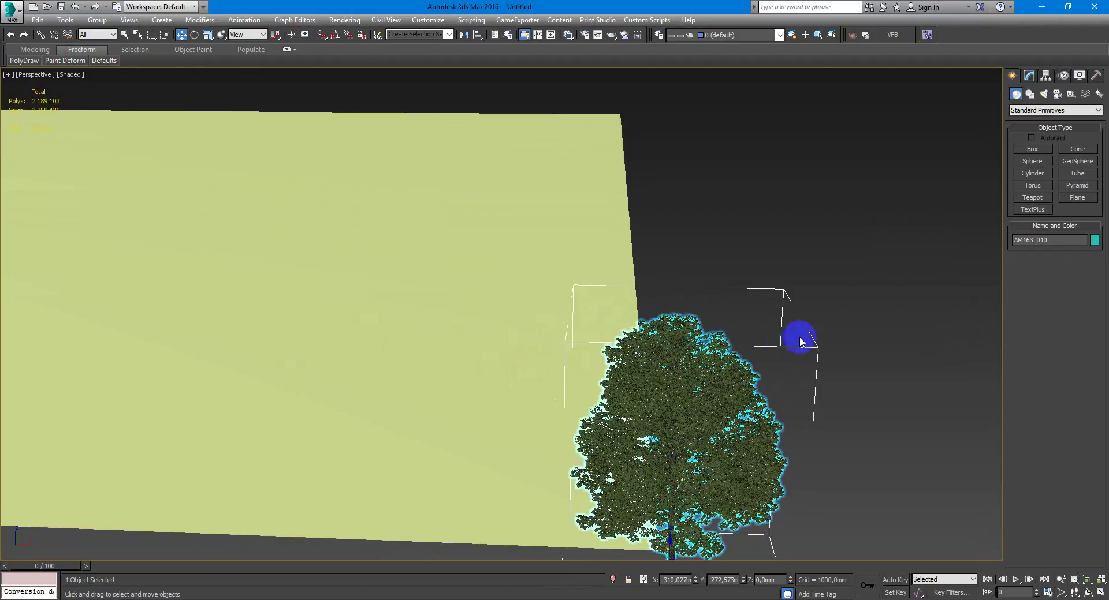
Step: Create a Corona Proxy object on the ground beside the tree
left_click(1027, 76)
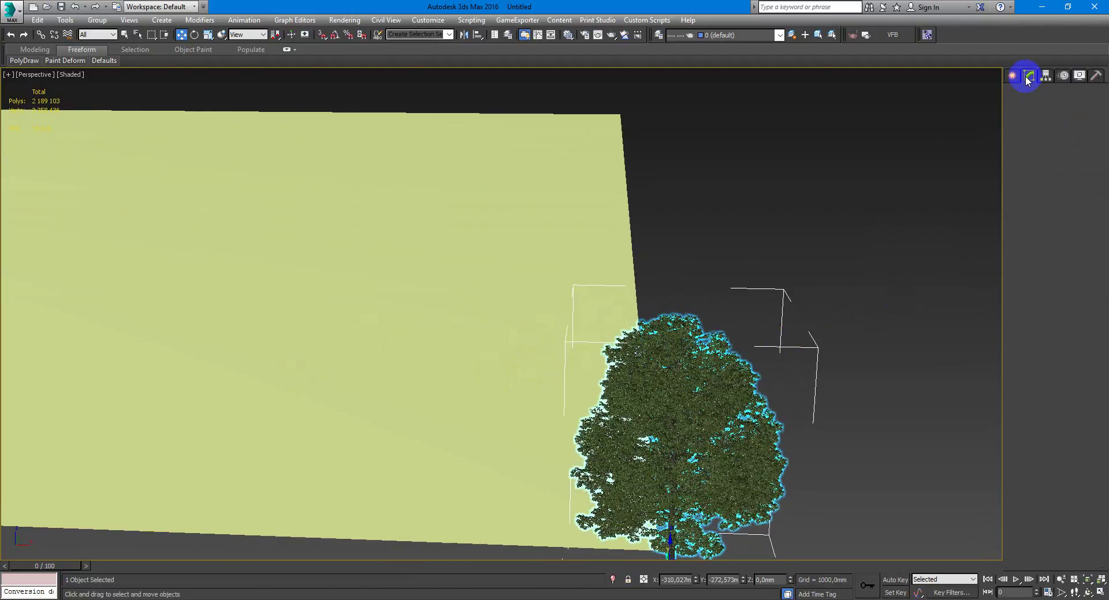
left_click(1012, 75)
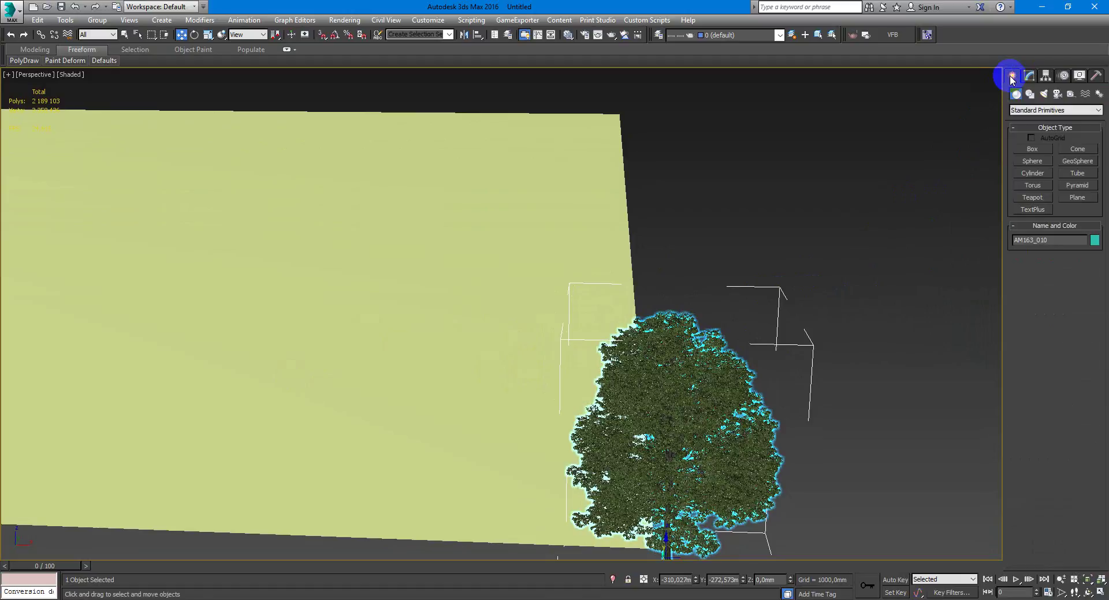
left_click(1037, 110)
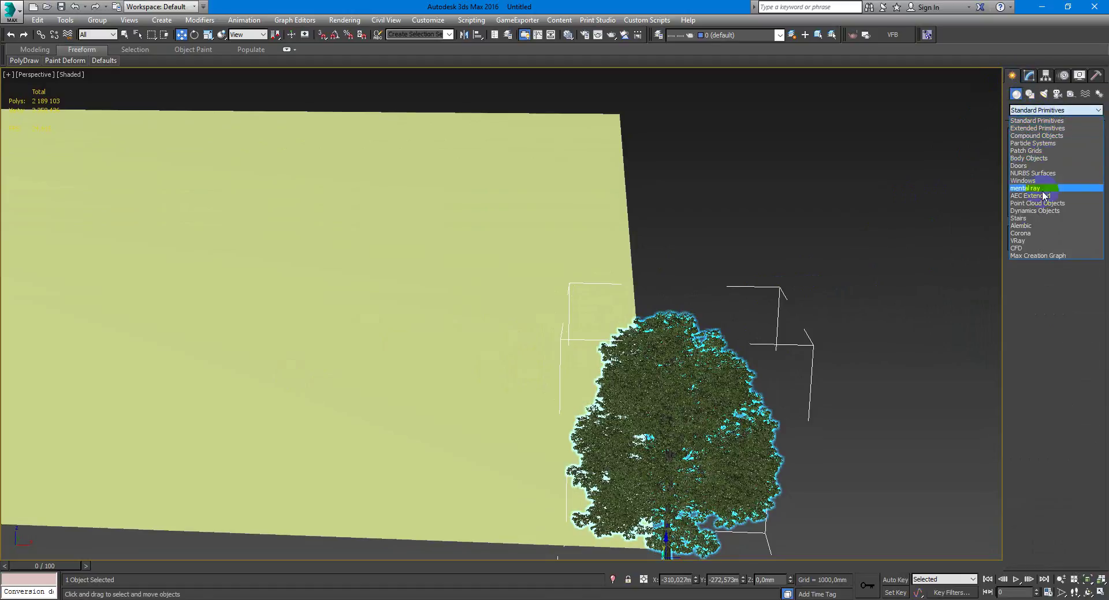
left_click(1036, 236)
middle_click_drag(684, 277, 612, 254, "alt")
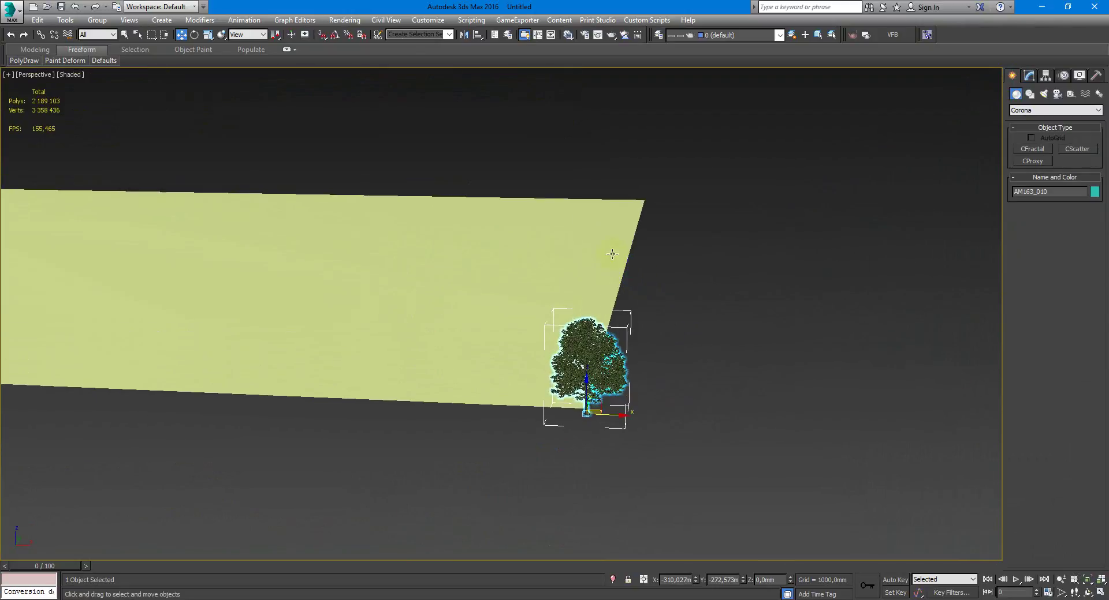
left_click(1039, 165)
left_click_drag(701, 348, 717, 363)
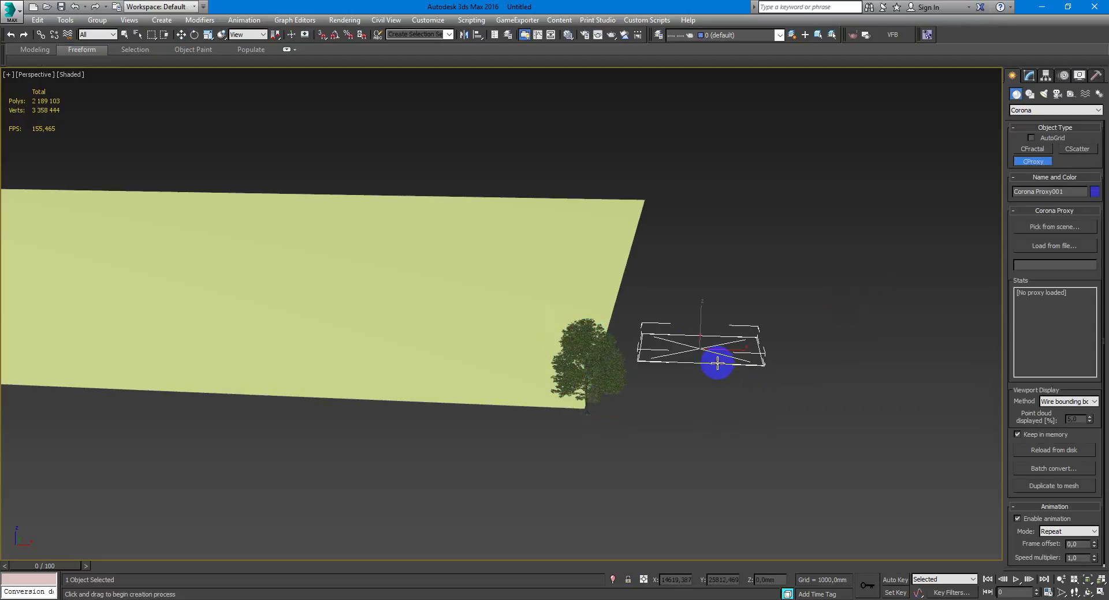
right_click(837, 294)
Step: Pick the tree from the scene as the proxy's source geometry and save it over the existing Tree1.cgeo file
left_click(1030, 75)
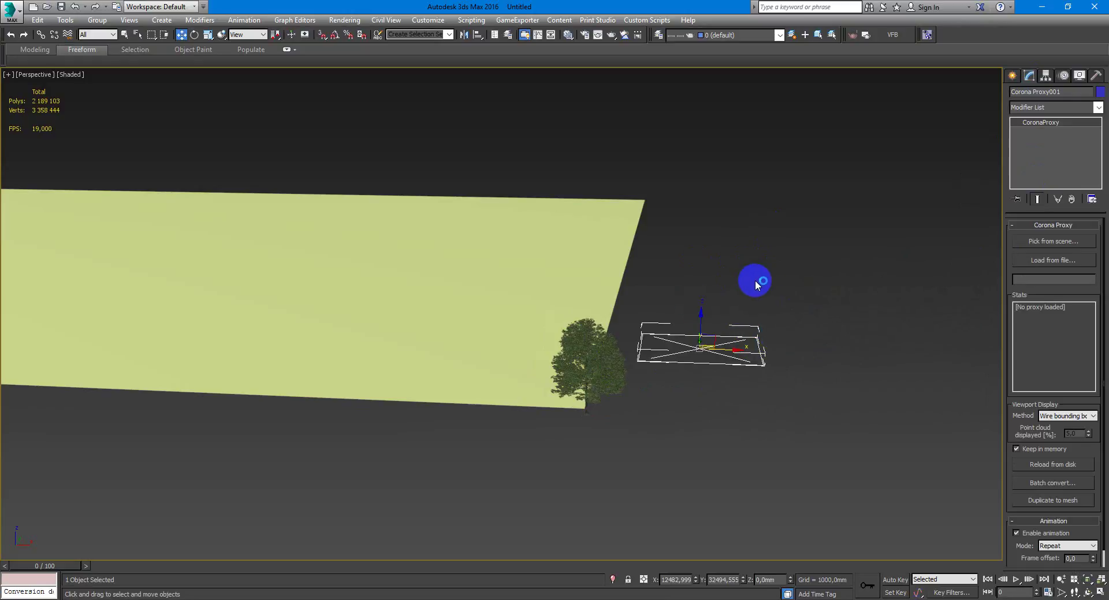
left_click(1059, 243)
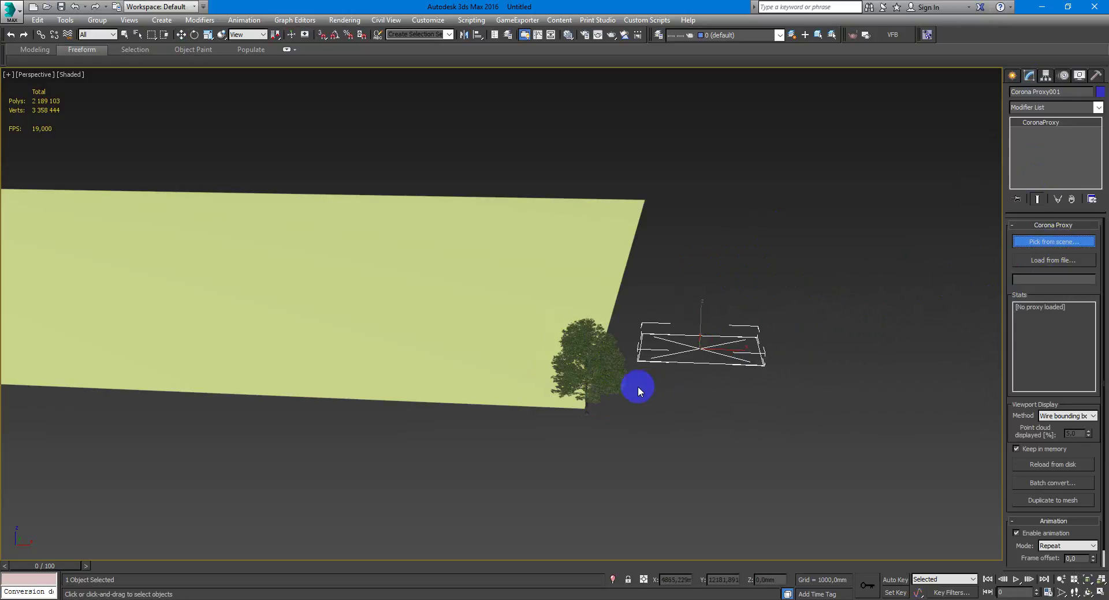
left_click(611, 368)
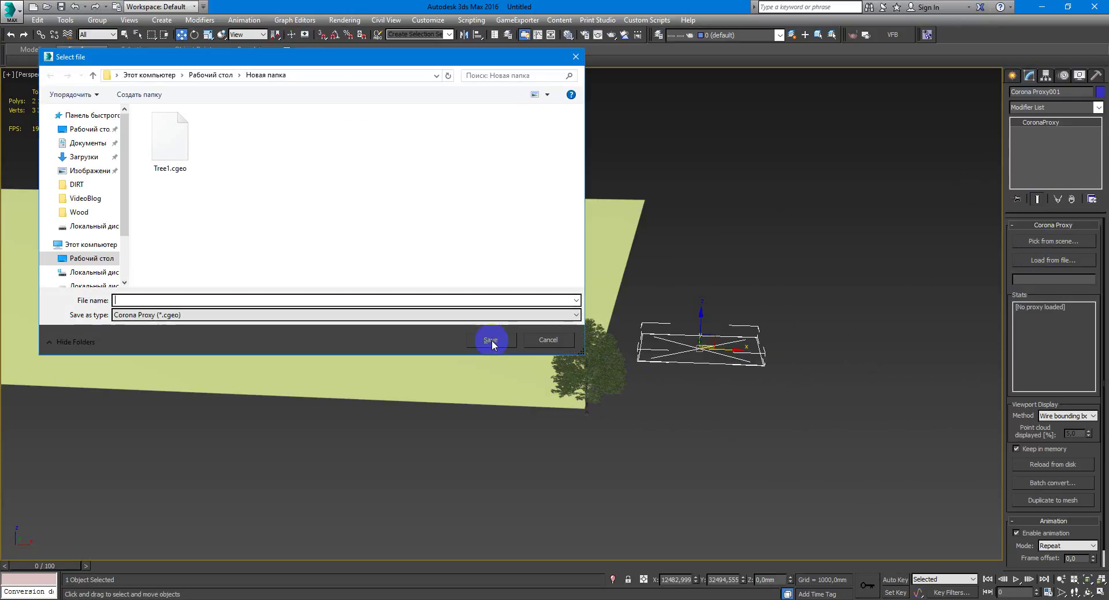
left_click(169, 153)
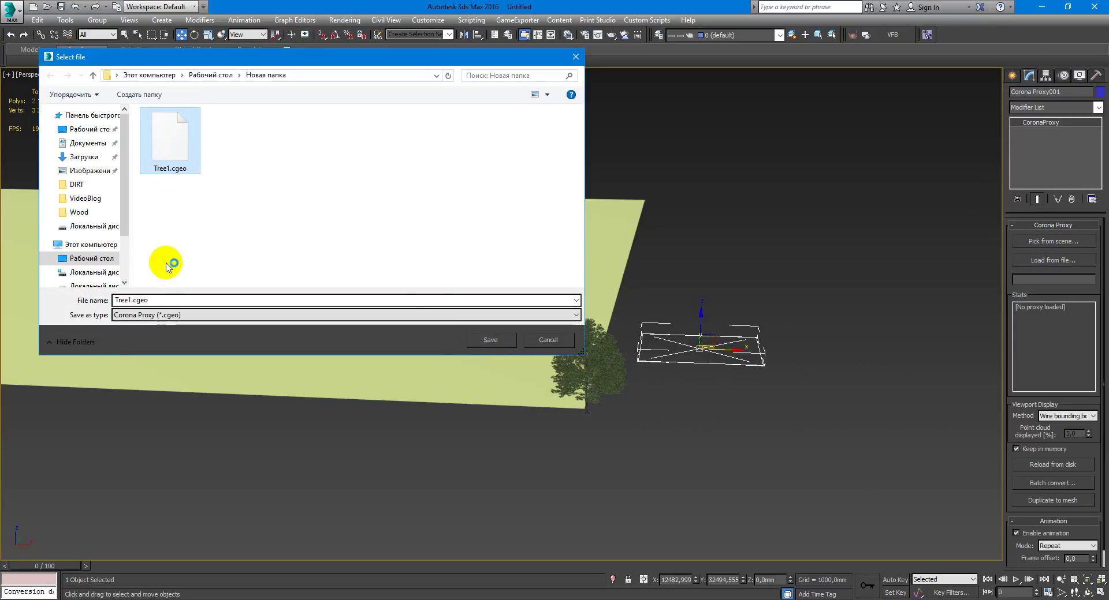
left_click(131, 300)
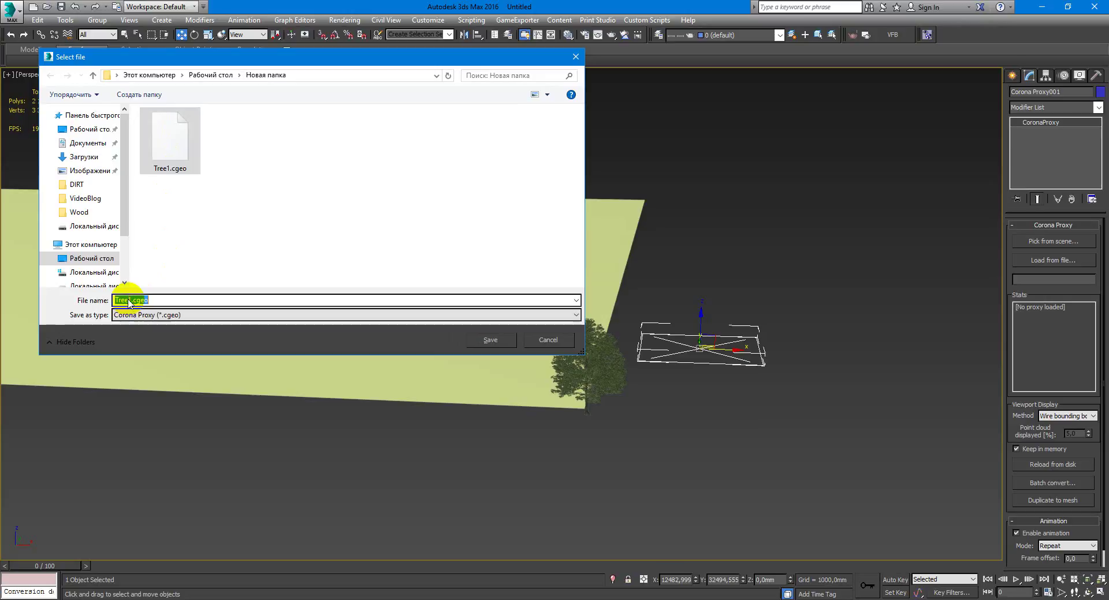
left_click(492, 340)
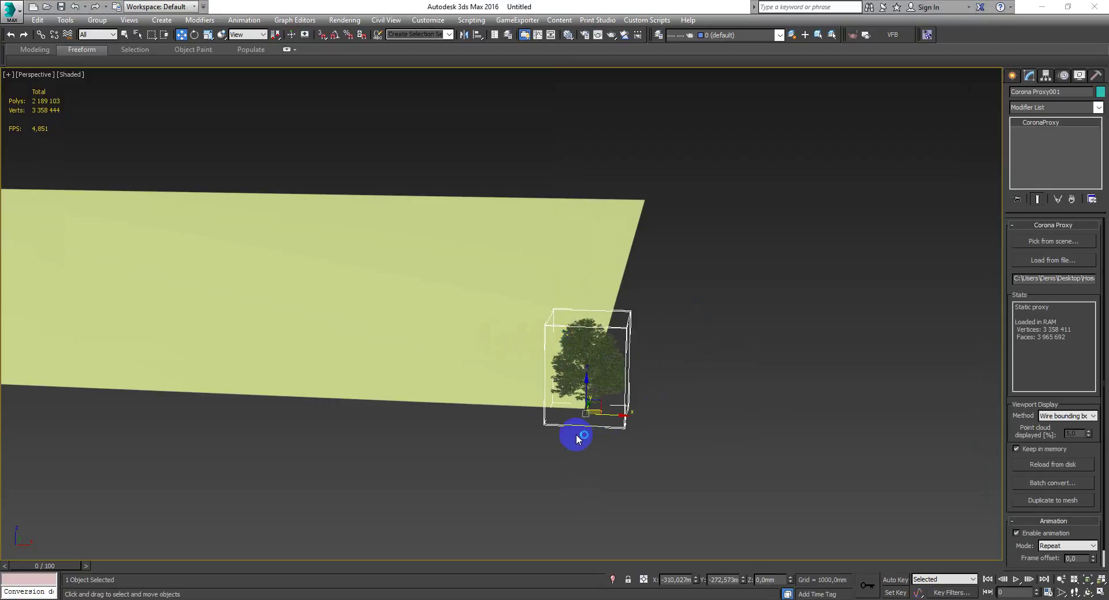
Step: Move the tree proxy along X to about 10821 mm, clear of the original tree, and check its source file path
middle_click_drag(576, 435, 590, 462, "alt")
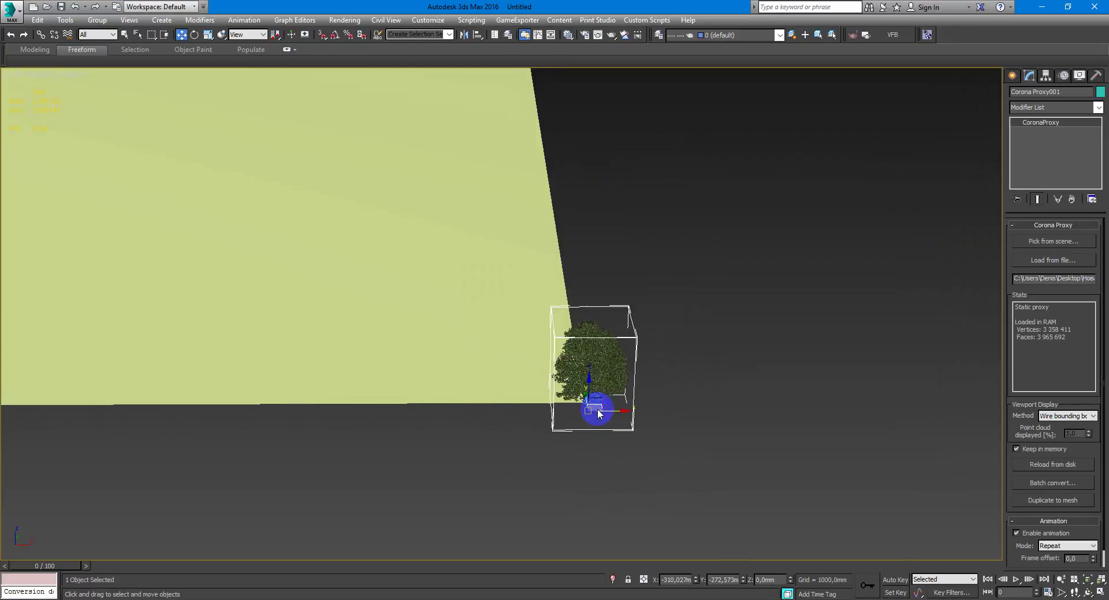
middle_click_drag(595, 409, 557, 420)
left_click_drag(532, 435, 636, 436)
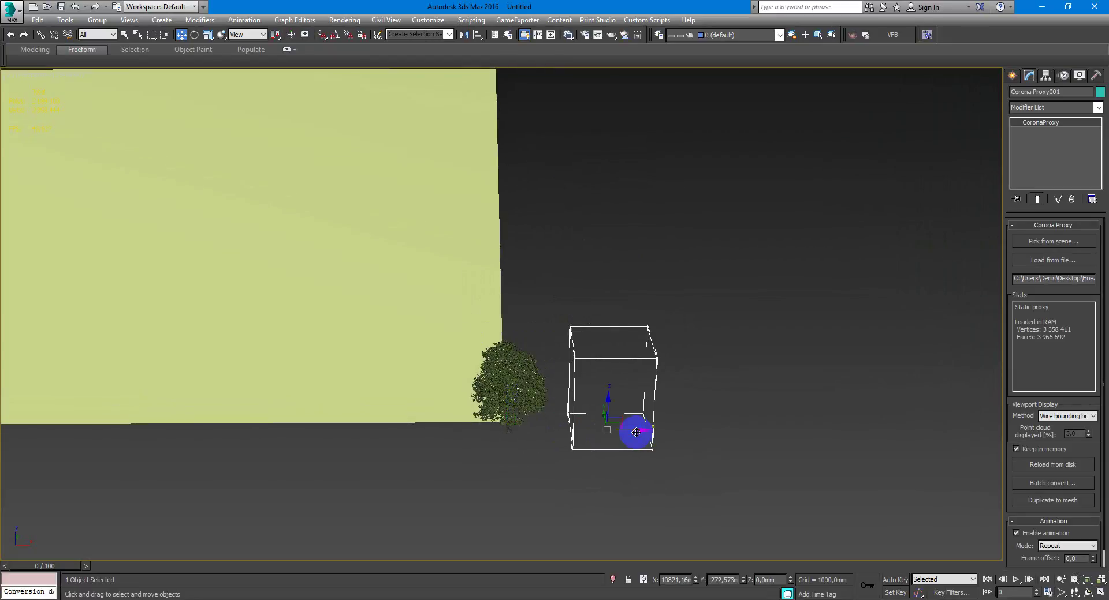
left_click_drag(1059, 284, 1080, 279)
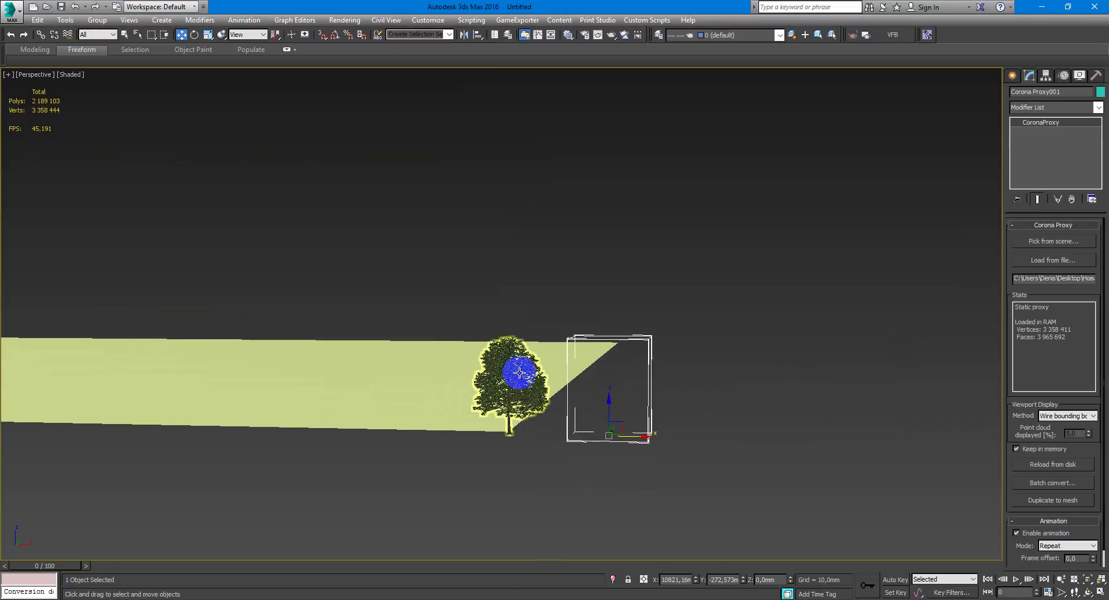
Step: Delete the original high-polygon tree, keeping only its proxy and the ground plane
left_click(517, 369)
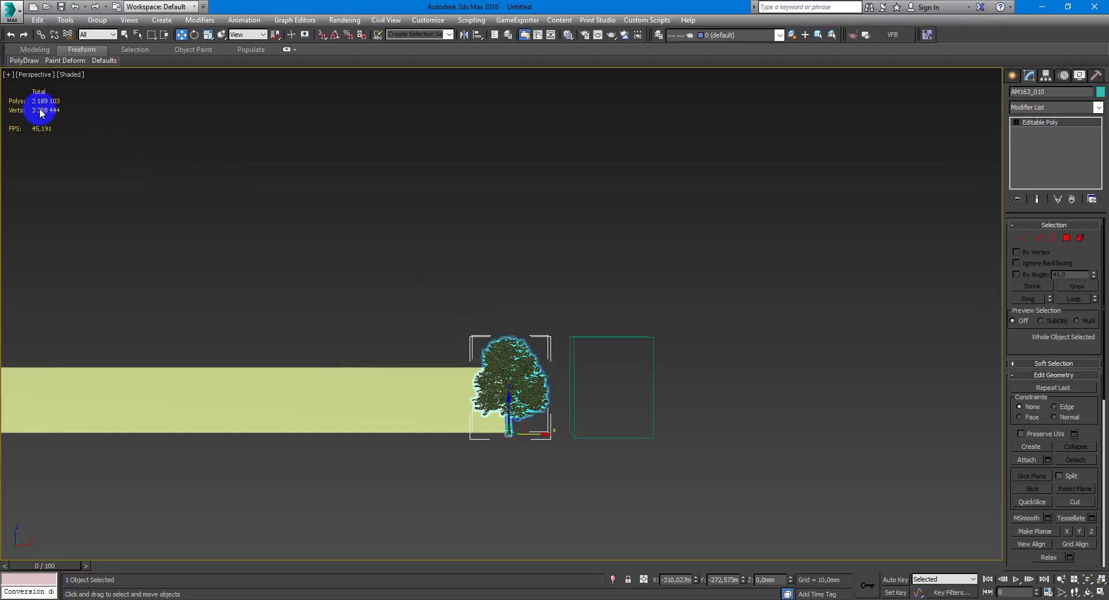
key("Delete")
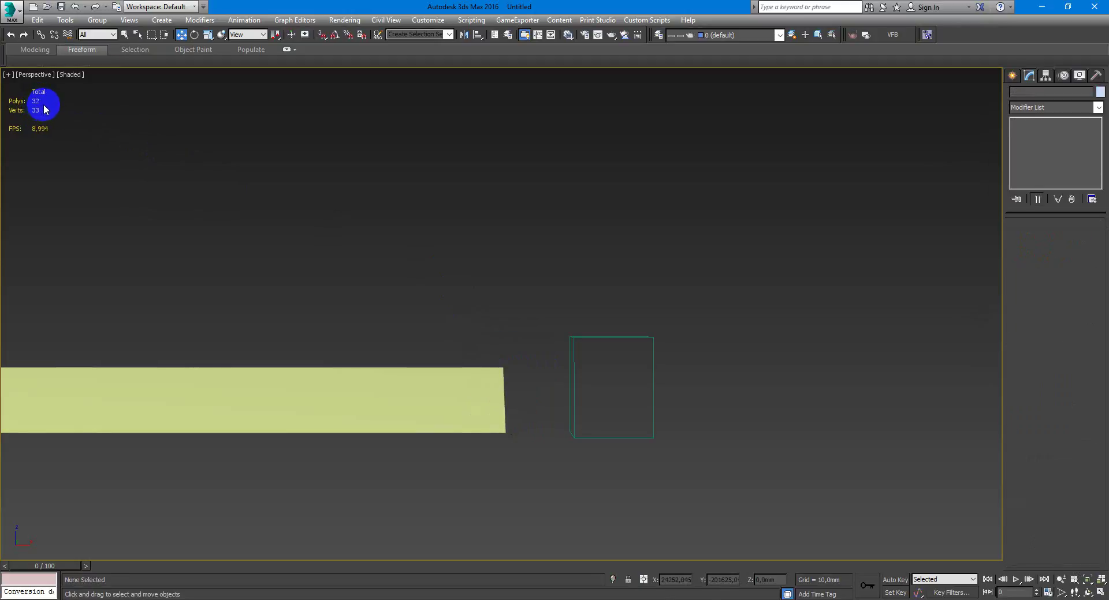
middle_click_drag(317, 324, 577, 461, "alt")
Step: Create a Corona Scatter object with an icon size of about 9876 mm beside the tree proxy
left_click(534, 427)
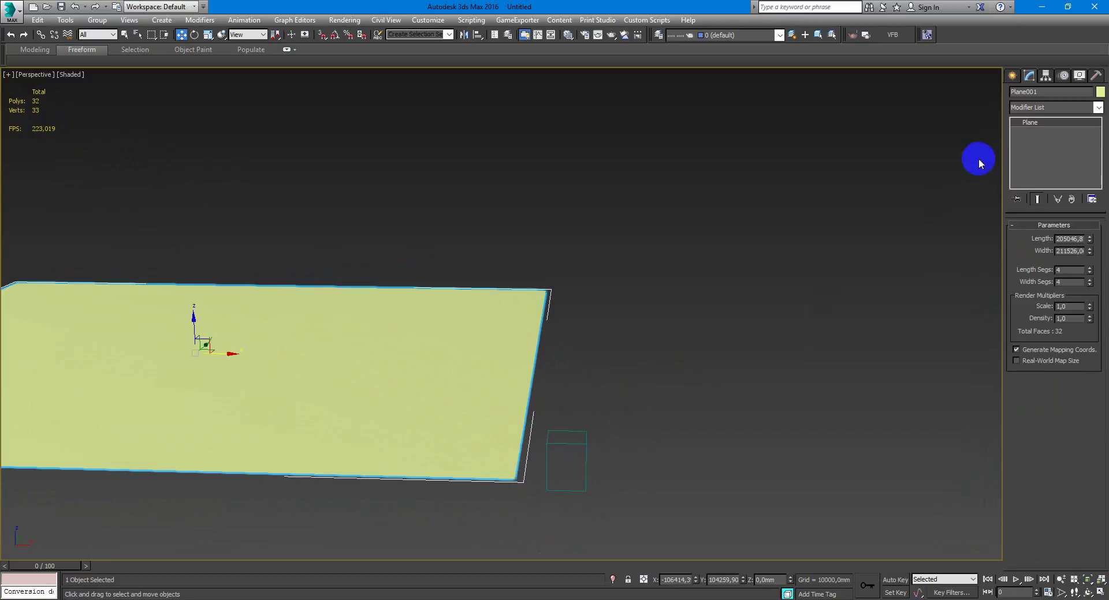
left_click(1012, 76)
left_click(1068, 150)
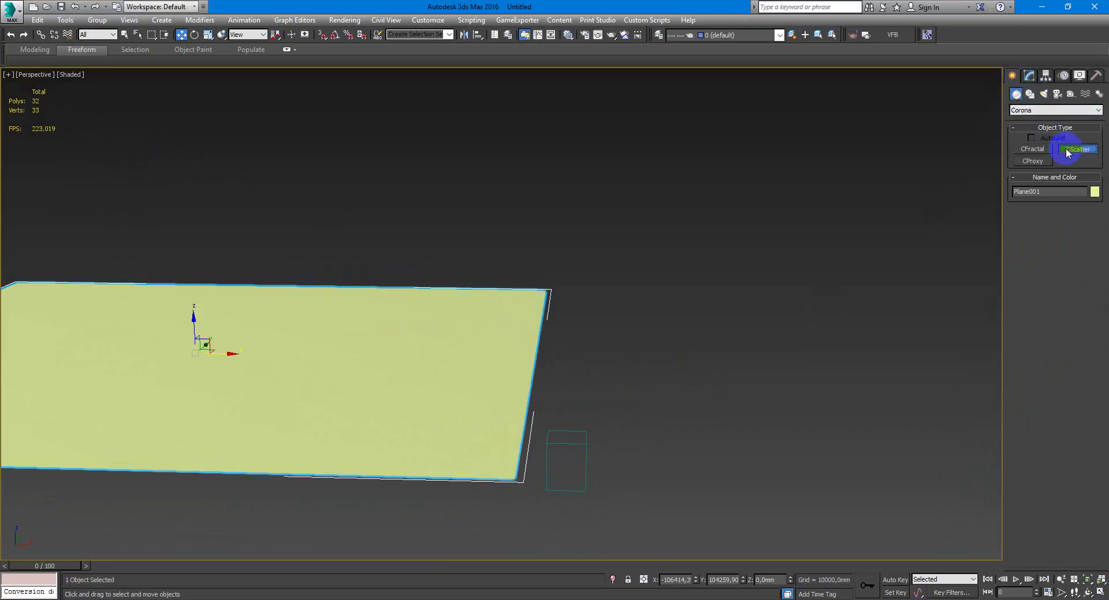
left_click_drag(631, 461, 658, 474)
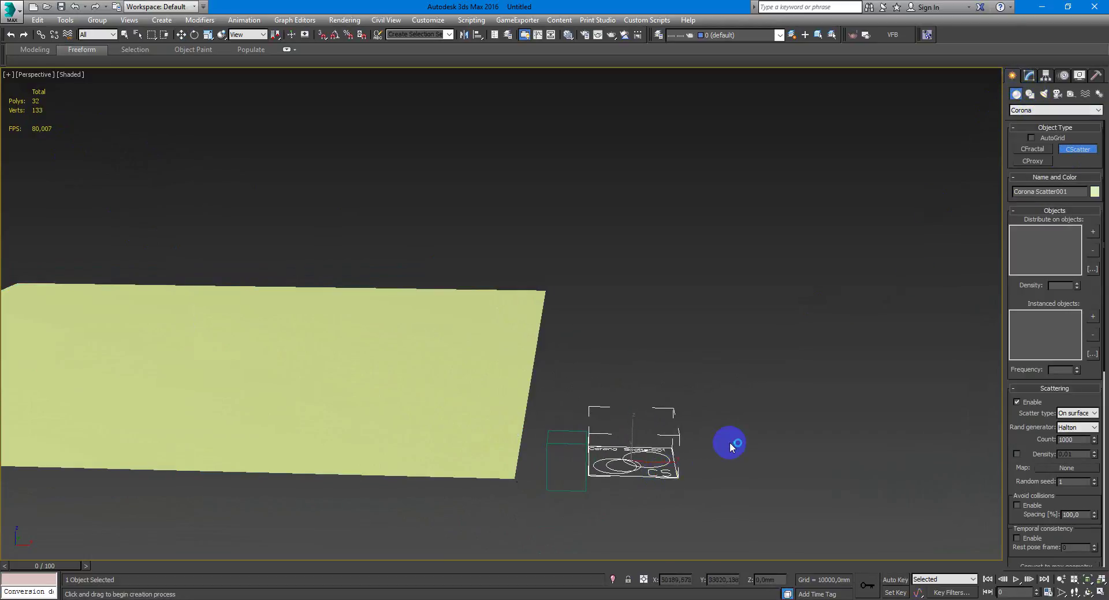
right_click(792, 416)
Step: Add the ground plane to the scatter's objects to distribute on
left_click(1030, 76)
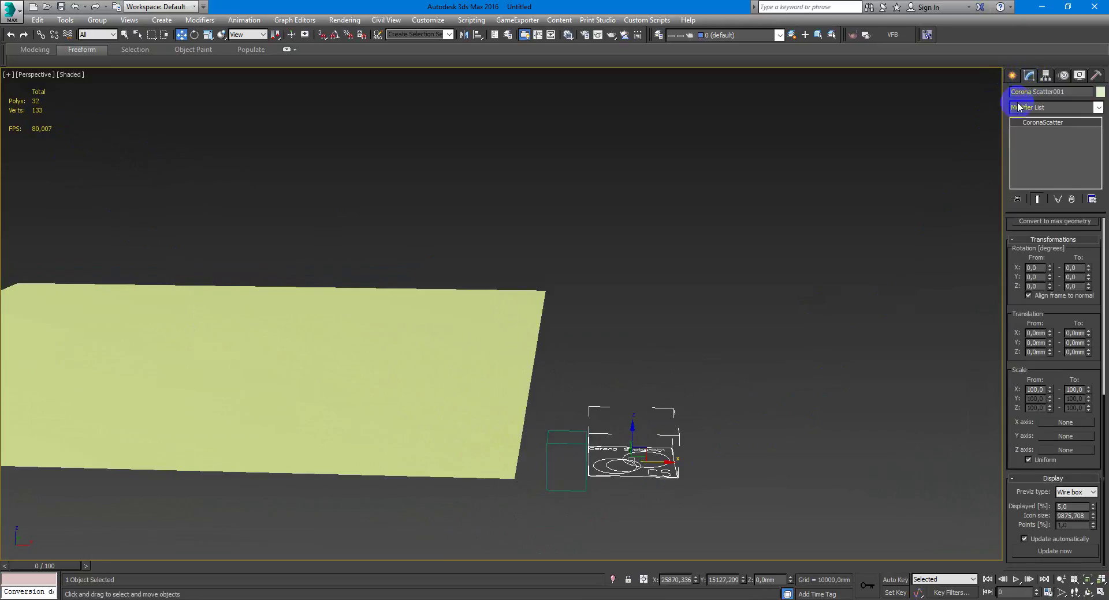
middle_click_drag(554, 403, 599, 397)
scroll(1011, 255, "up", 1)
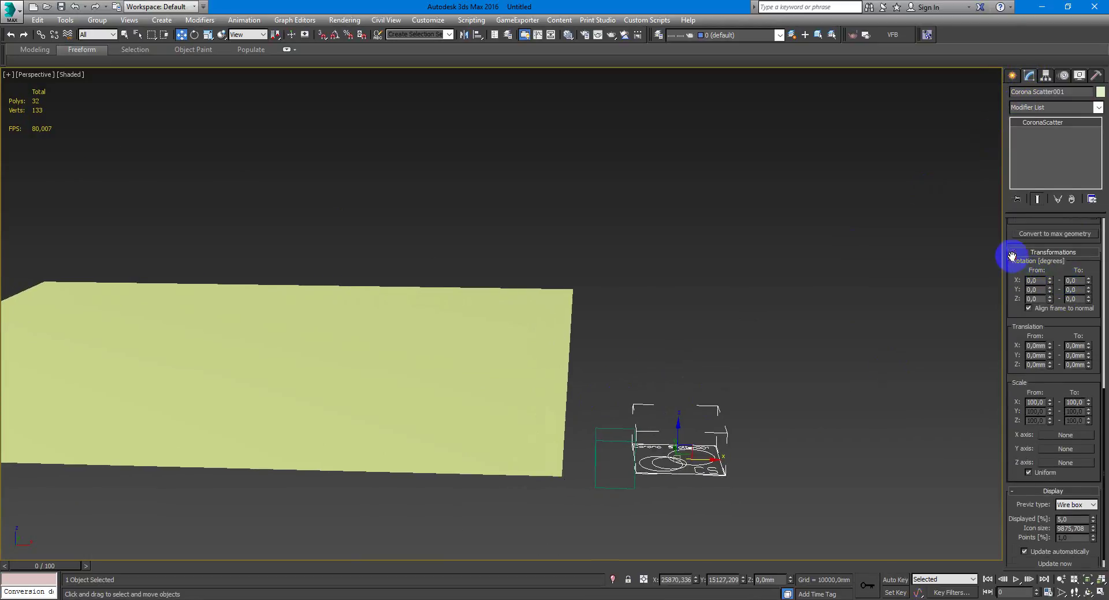
left_click_drag(1011, 257, 1022, 549)
left_click_drag(1034, 322, 1027, 447)
left_click(1092, 247)
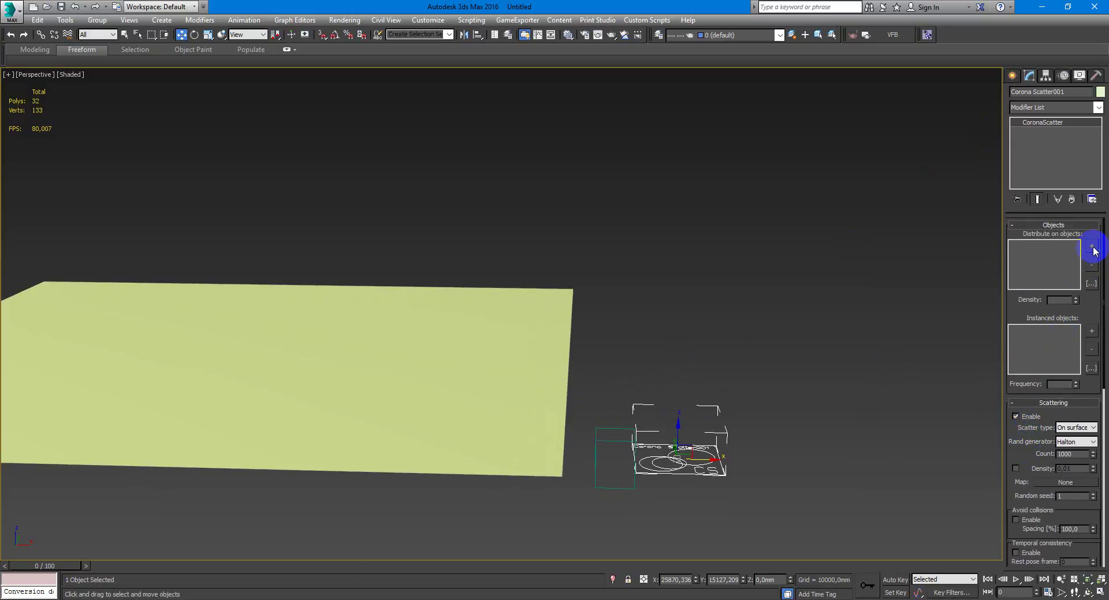
left_click(478, 343)
right_click(632, 323)
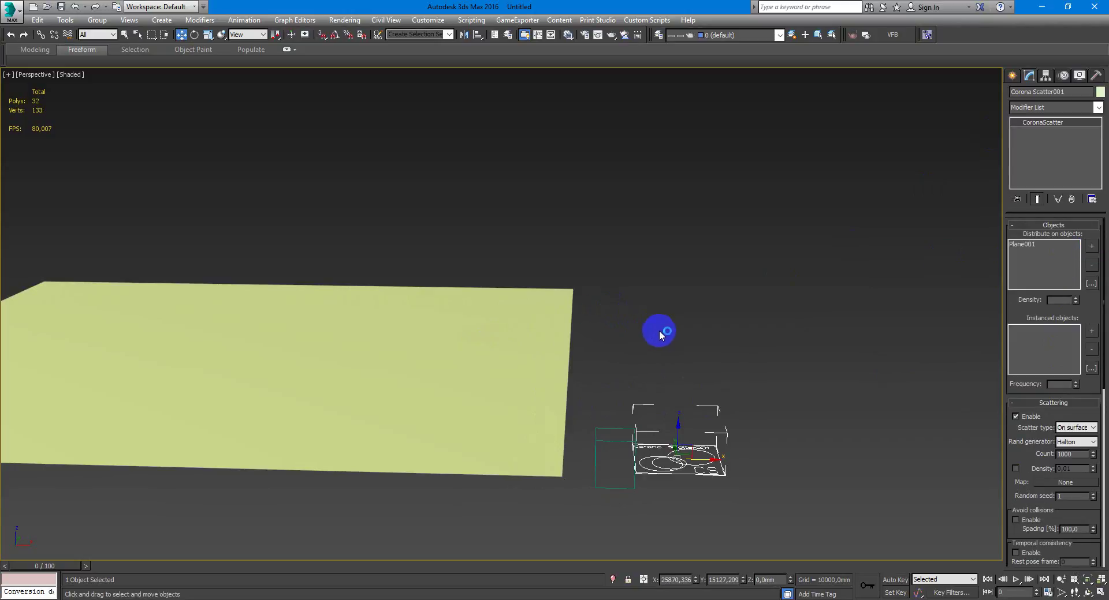
Step: Add the tree proxy to the Corona Scatter's instanced objects so it spreads over the ground plane
left_click(1088, 332)
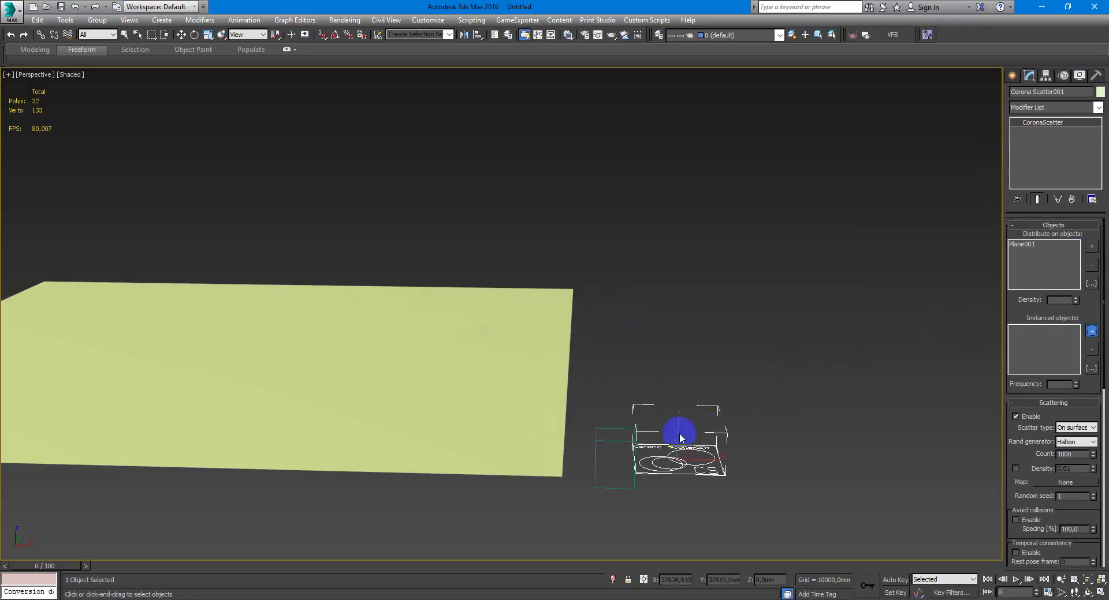
left_click(594, 443)
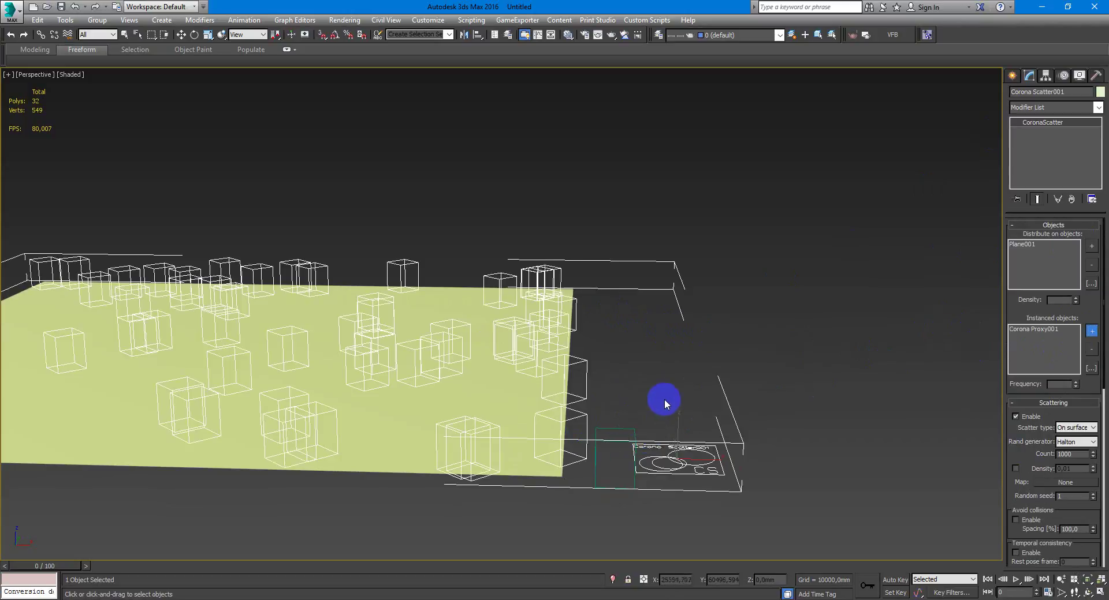
right_click(650, 387)
middle_click_drag(658, 393, 694, 420)
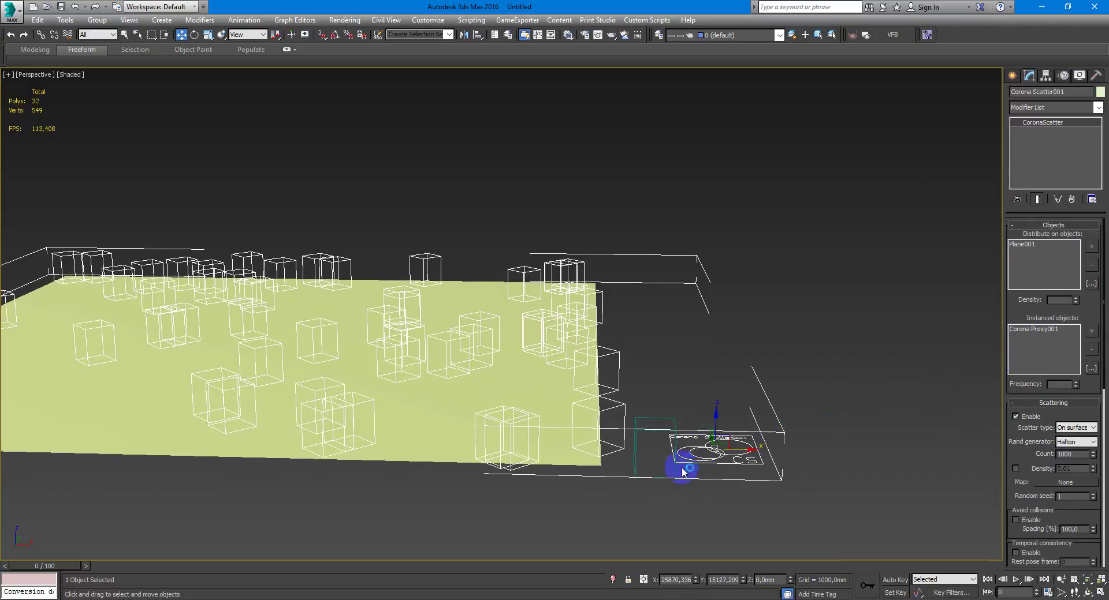
Step: Try a frequency of 0.1 for the instanced tree proxy and set it back to 1.0
left_click(1050, 329)
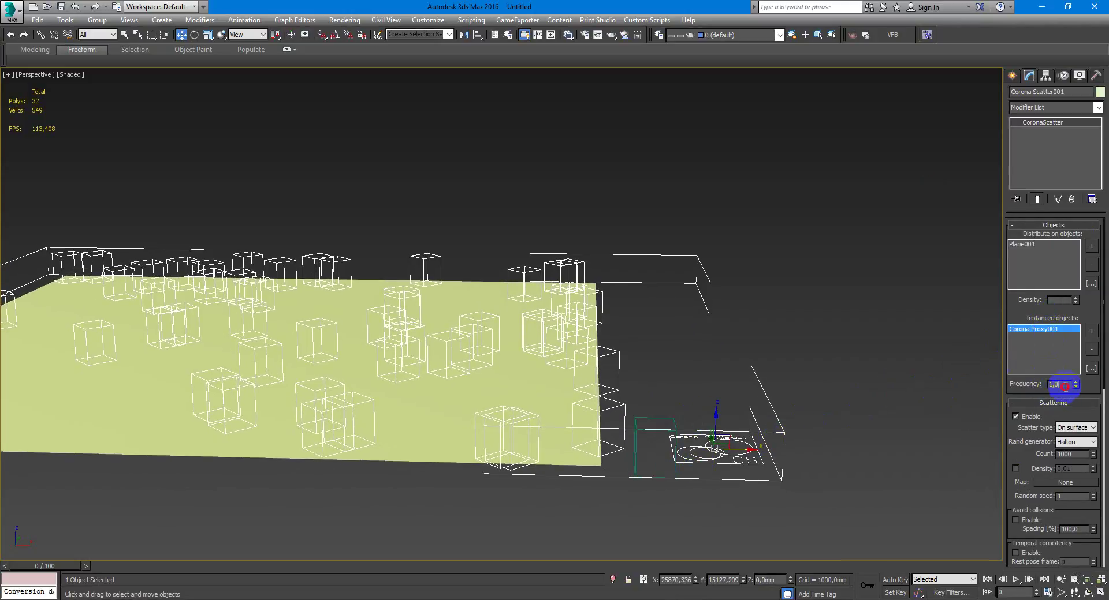
left_click_drag(1066, 387, 1044, 396)
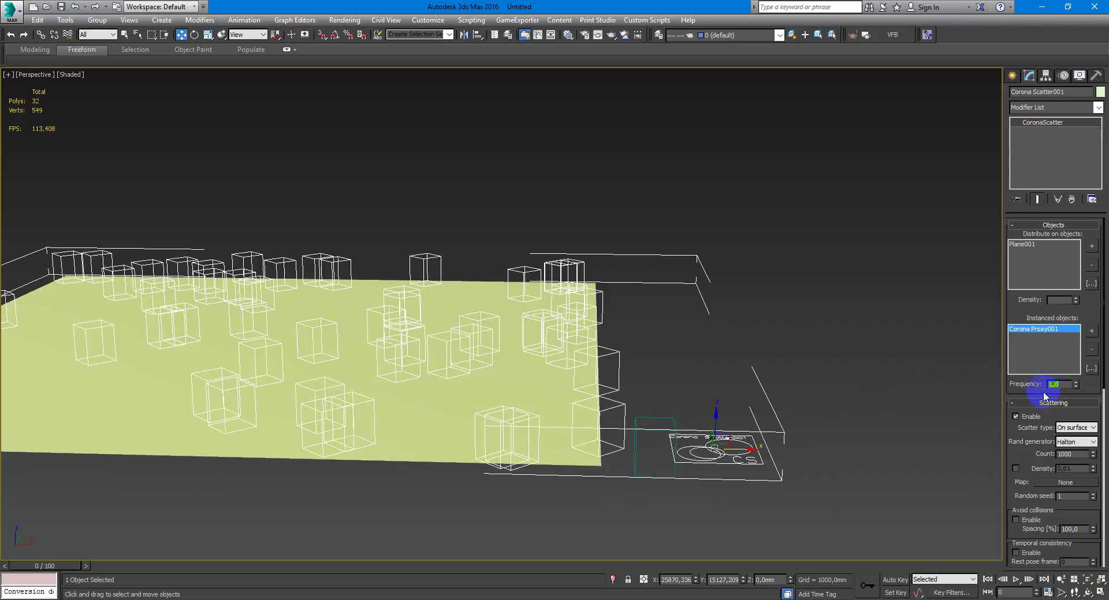
left_click(1071, 372)
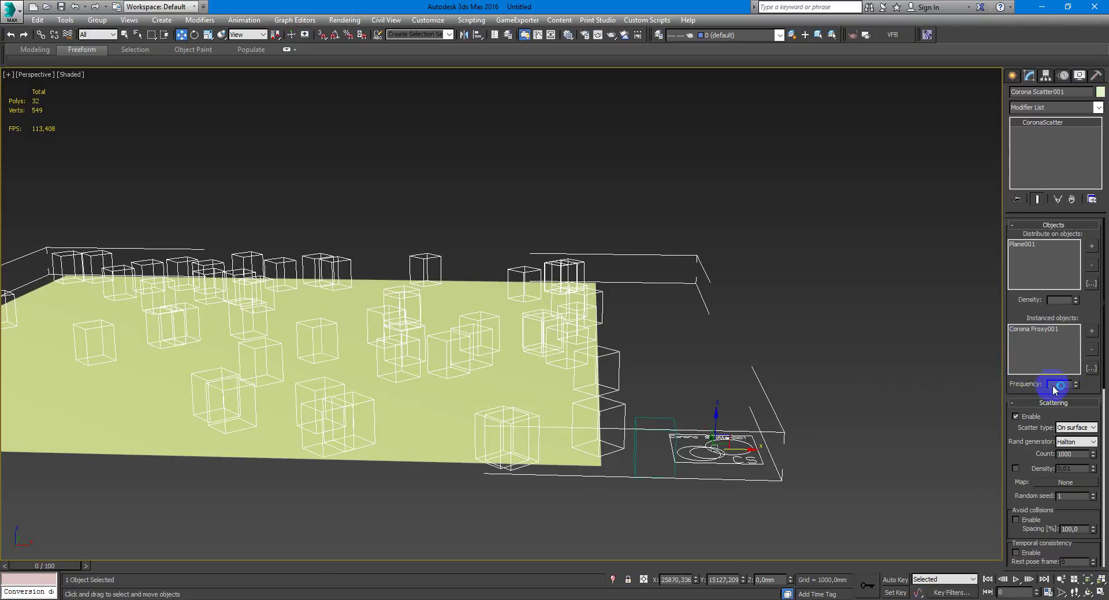
left_click(1060, 384)
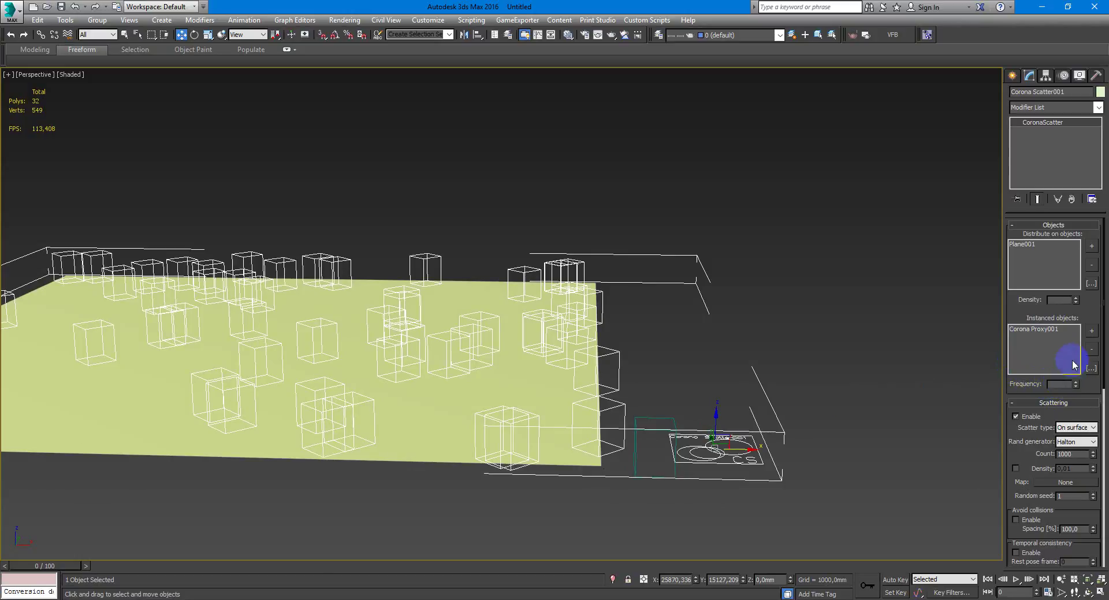
left_click(1066, 330)
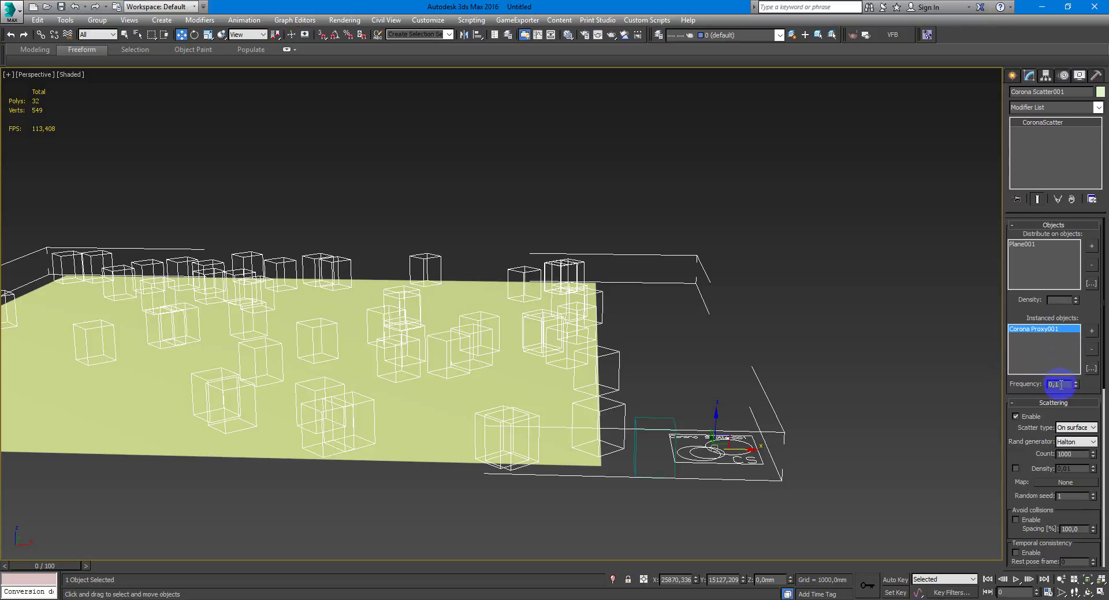
left_click(1063, 368)
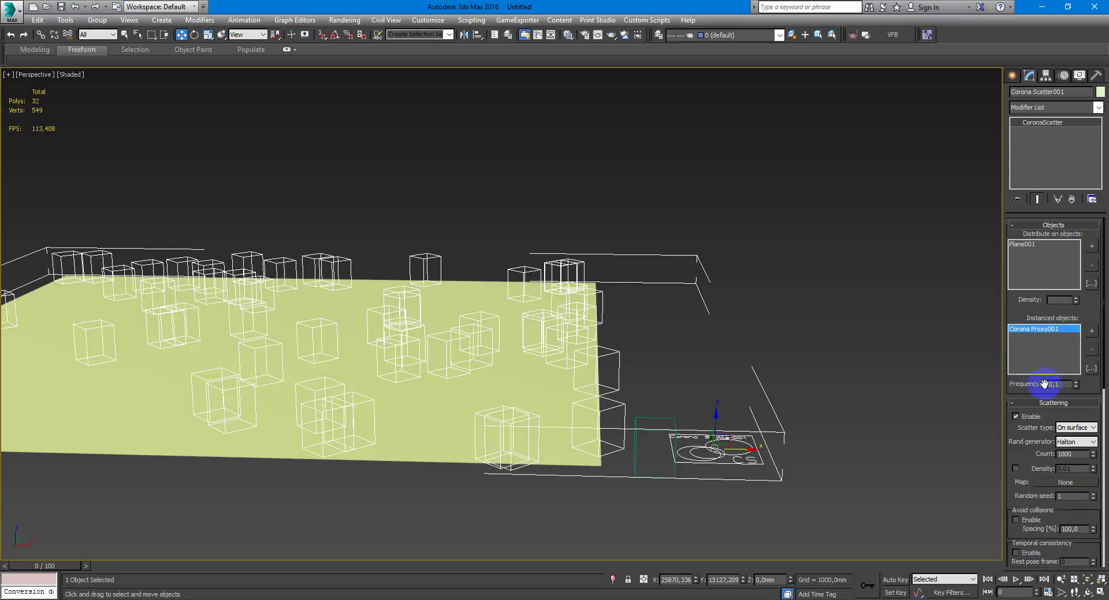
left_click(1058, 384)
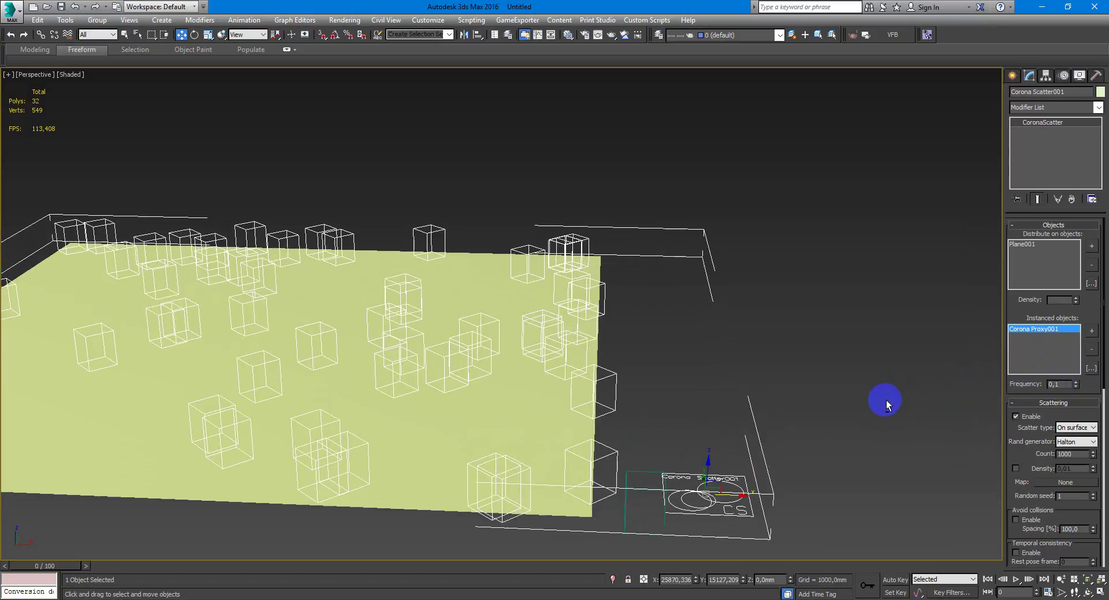
middle_click_drag(840, 392, 870, 383, "alt")
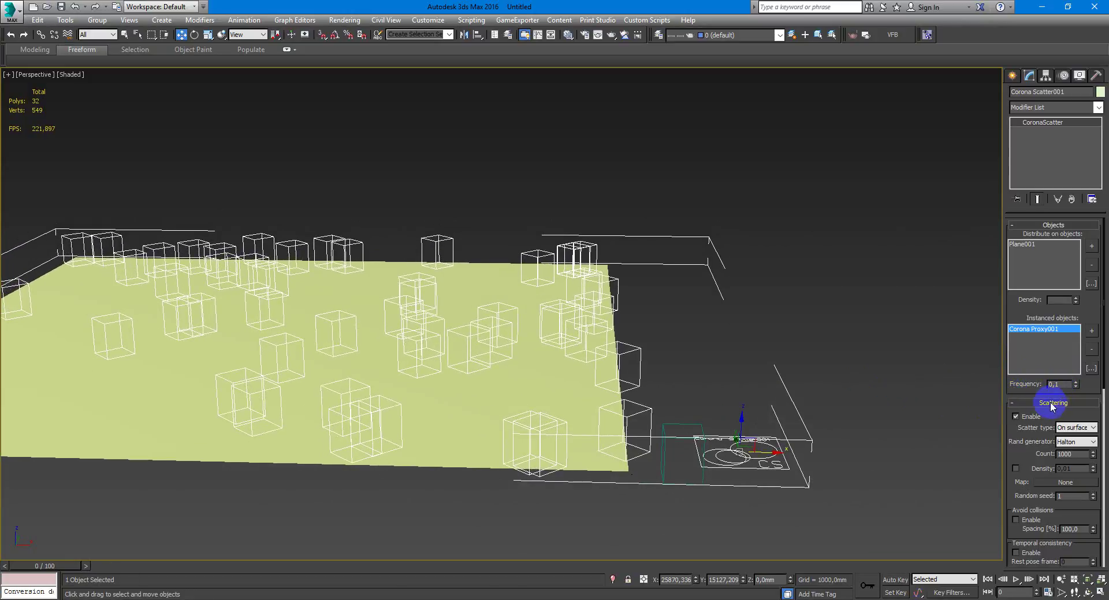
left_click(1059, 383)
type("1")
key("Return")
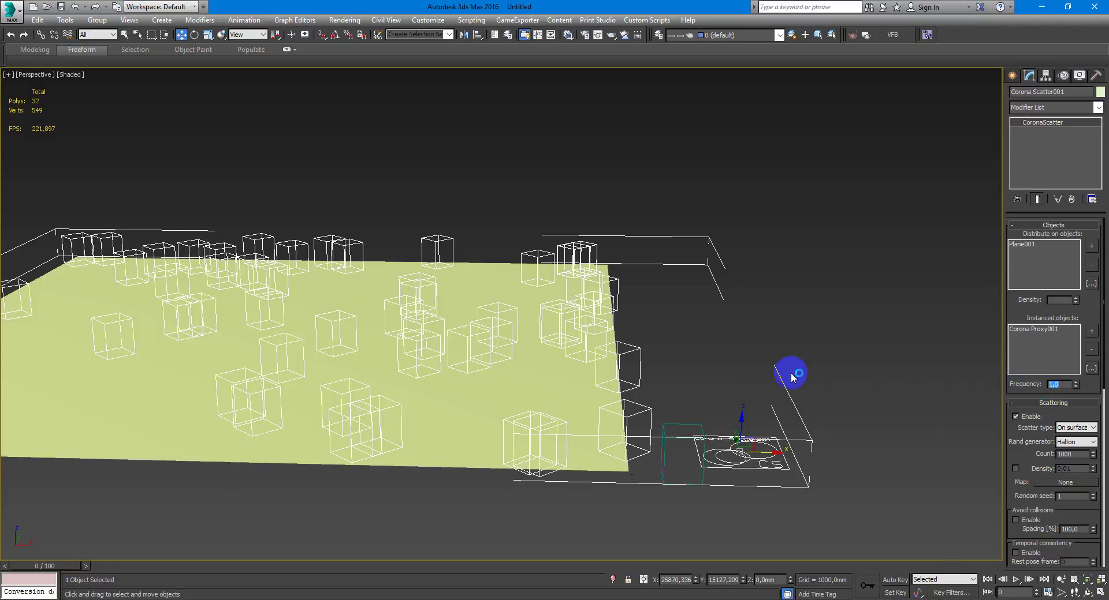
Step: Look over the scatter's count, collision avoidance, rotation, translation and scale settings
middle_click_drag(787, 373, 787, 366)
left_click_drag(1022, 435, 1038, 252)
left_click(1027, 336)
left_click(1027, 336)
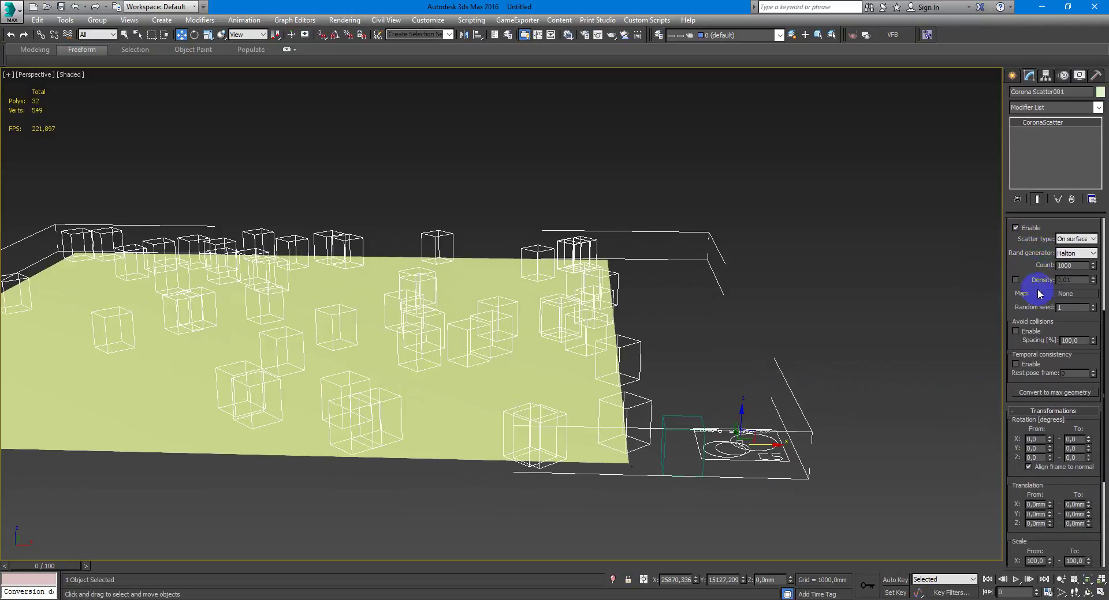
scroll(1039, 314, "down", 1)
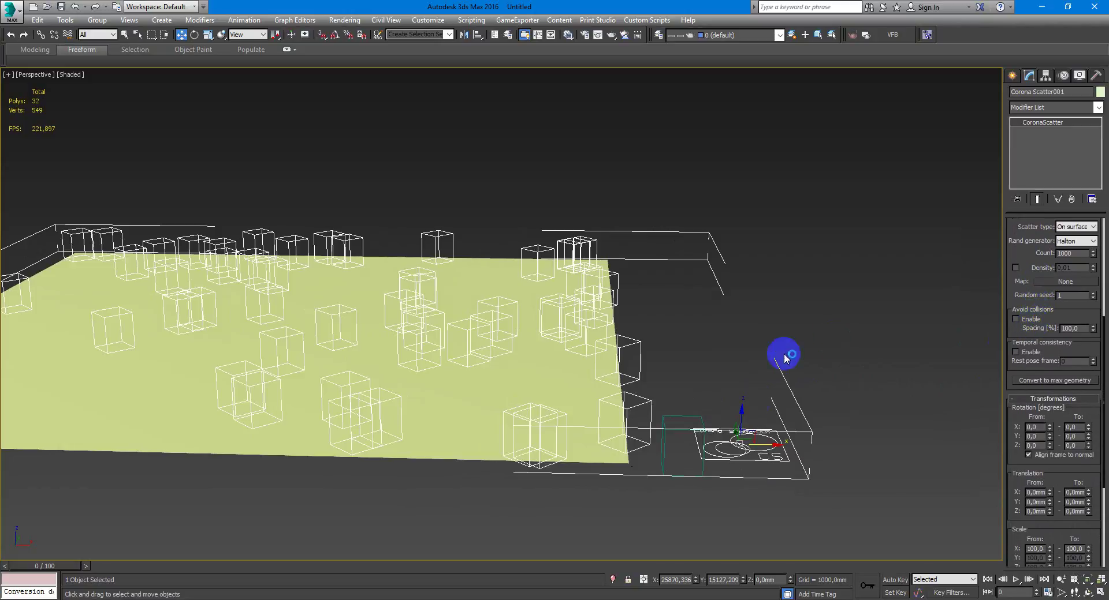
scroll(737, 400, "up", 3)
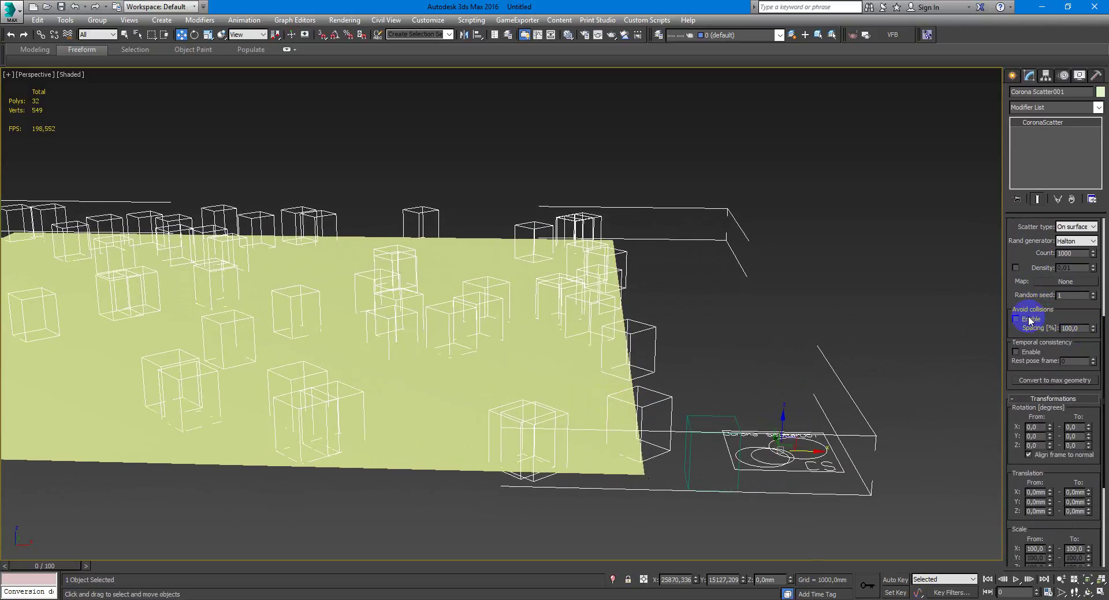
middle_click_drag(866, 326, 871, 327)
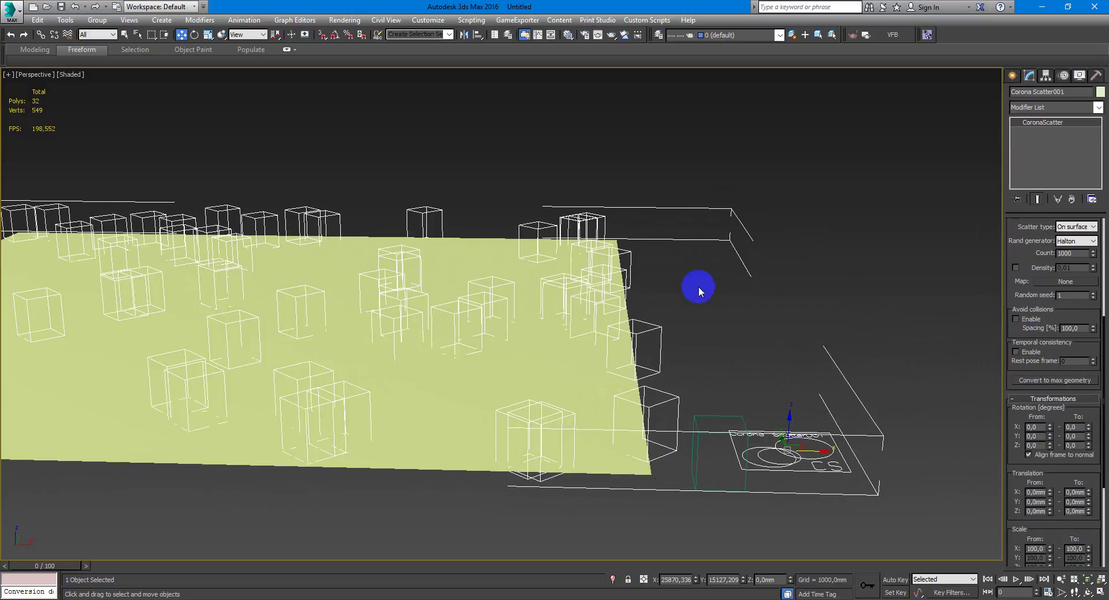
Step: Create a new CoronaMtl with default settings and assign it to the ground plane
key("m")
left_click(496, 338)
left_click_drag(495, 338, 635, 334)
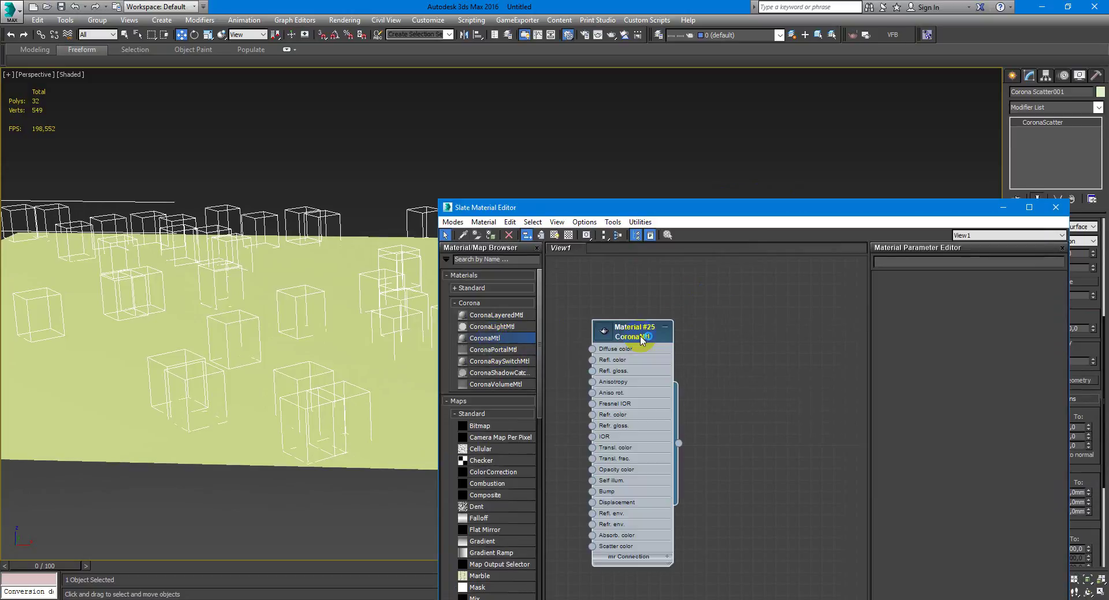
double_click(635, 334)
left_click(397, 421)
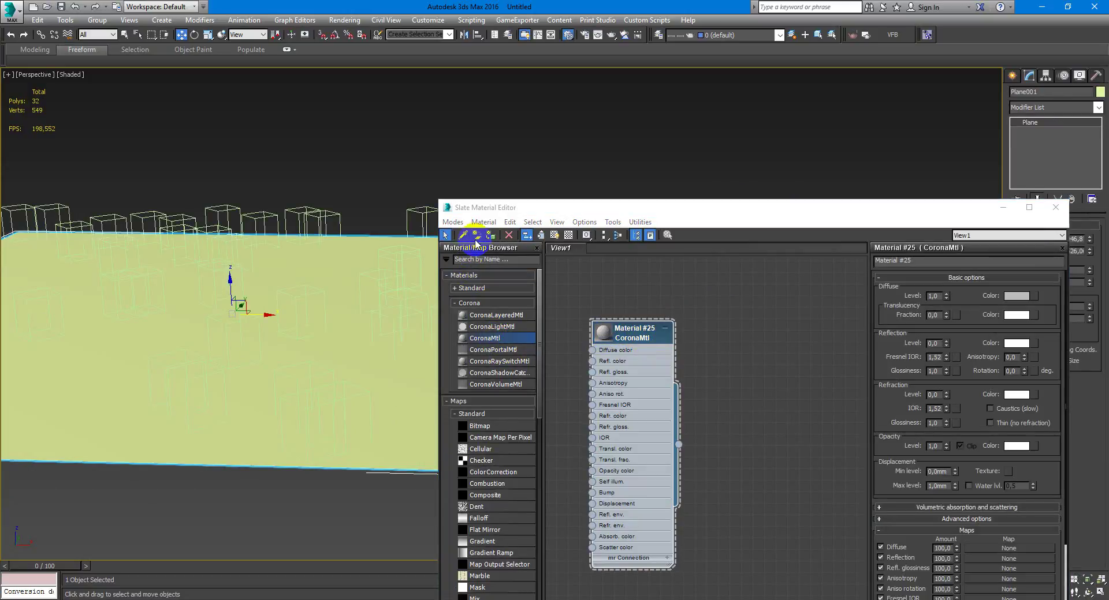
left_click(491, 235)
left_click(1055, 207)
middle_click_drag(710, 215, 724, 214)
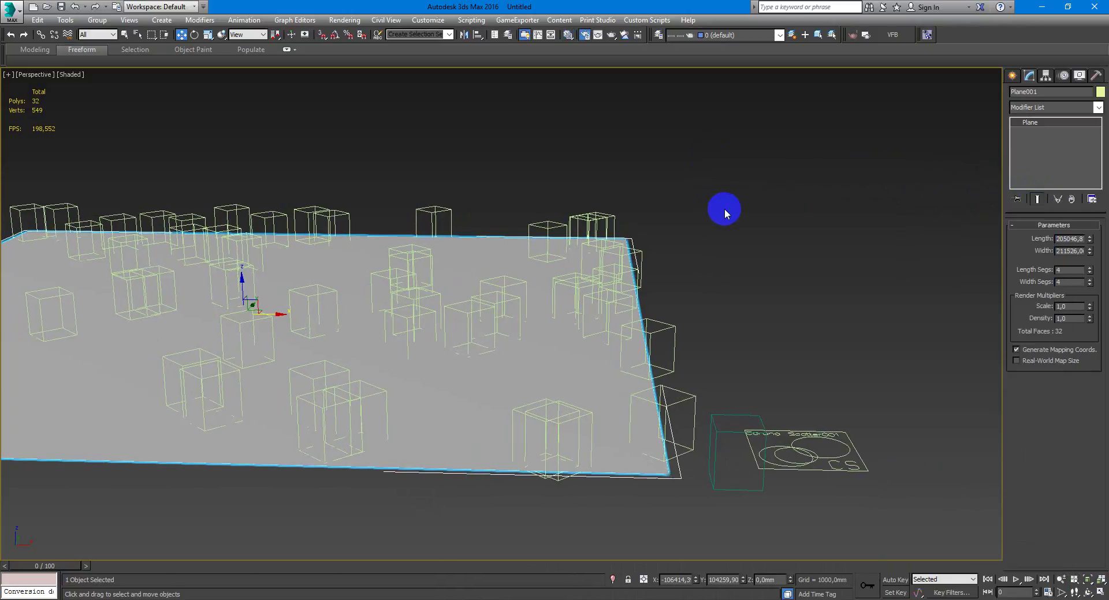
Step: Switch the scene environment in the render setup from the 3ds Max settings to Corona's white colour
key("F10")
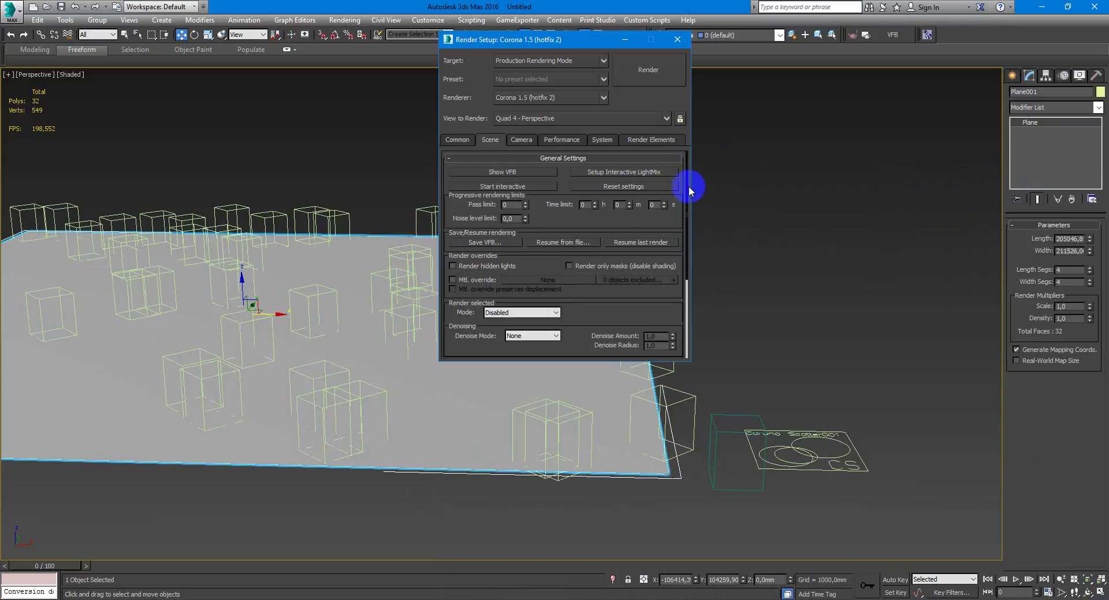
left_click_drag(688, 185, 688, 283)
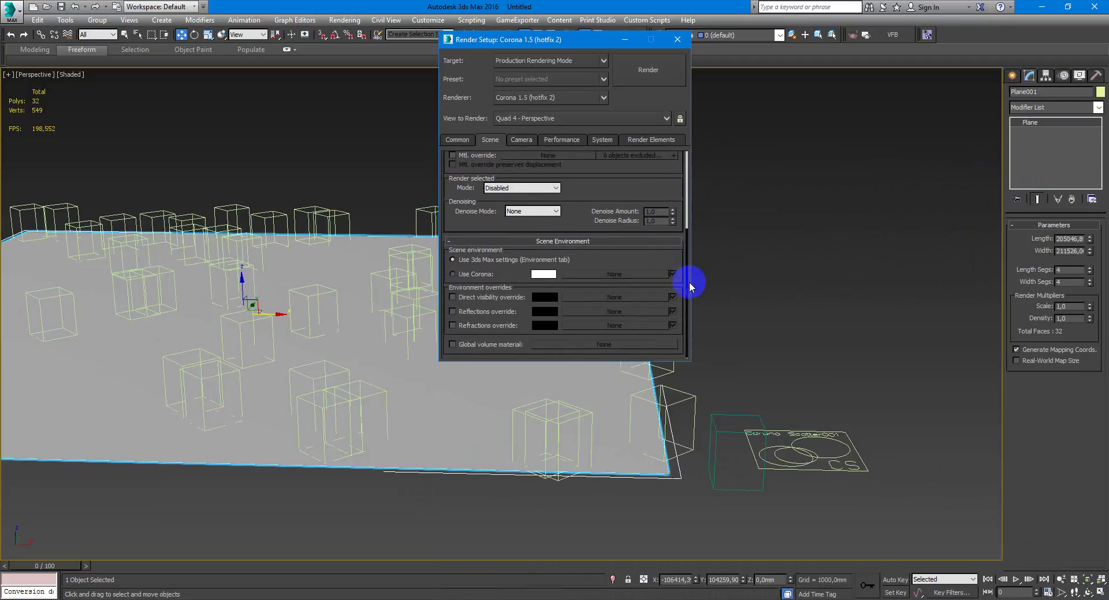
left_click(480, 275)
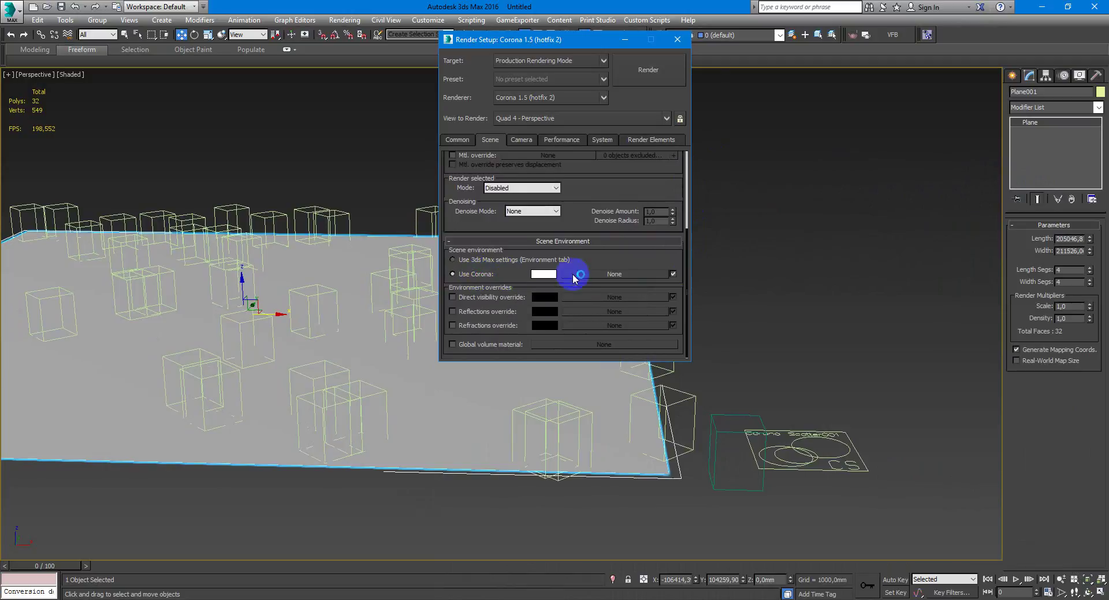
left_click(677, 39)
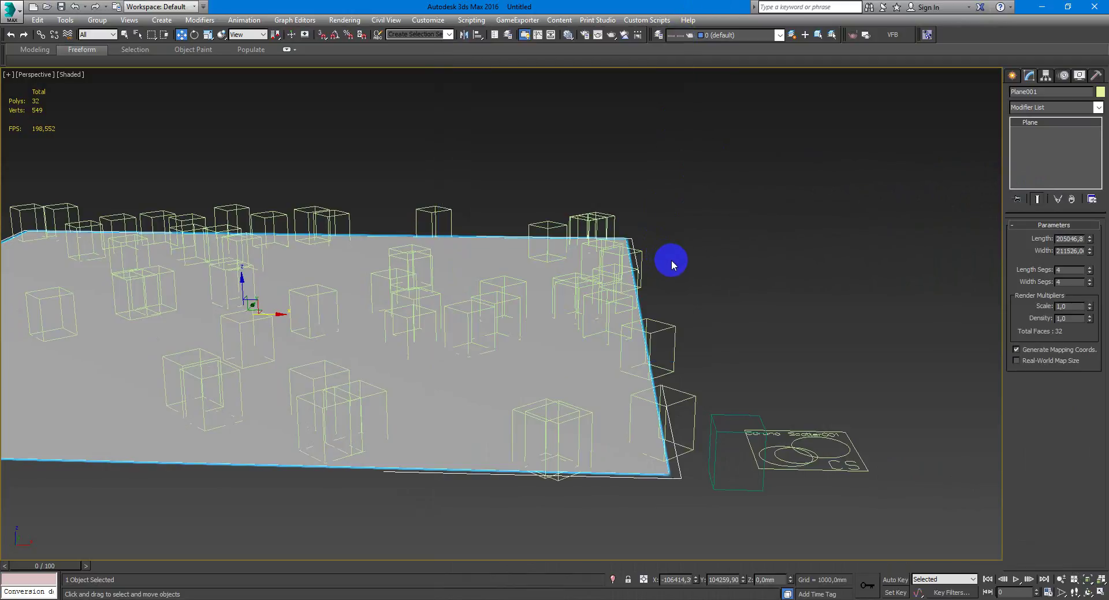
Step: Test-render the scattered trees interactively, select the source tree proxy, and close the error log and frame buffer
scroll(671, 260, "up", 3)
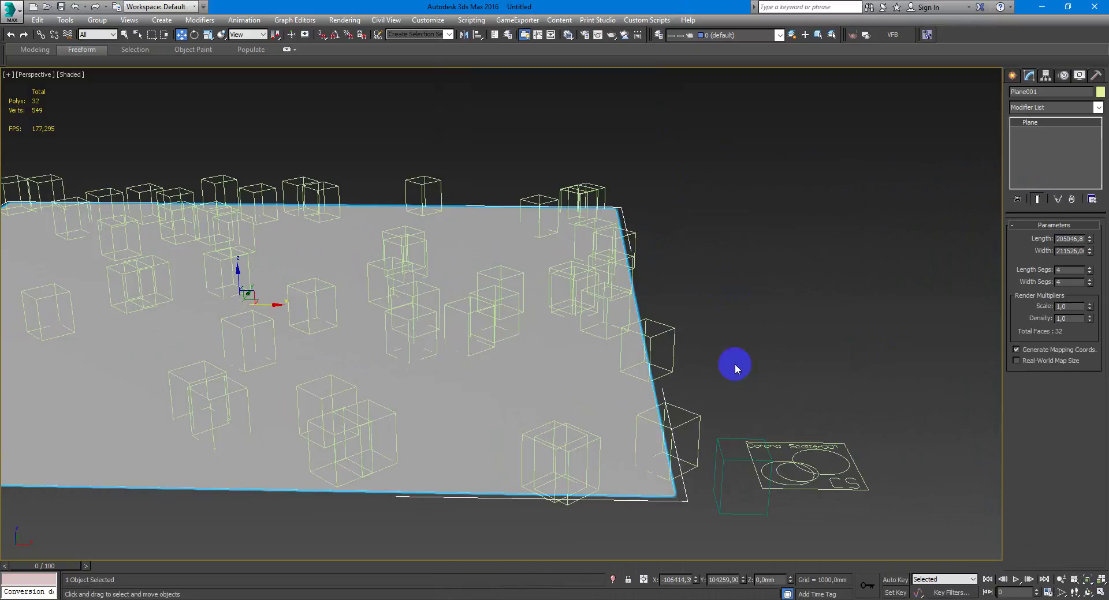
left_click(865, 34)
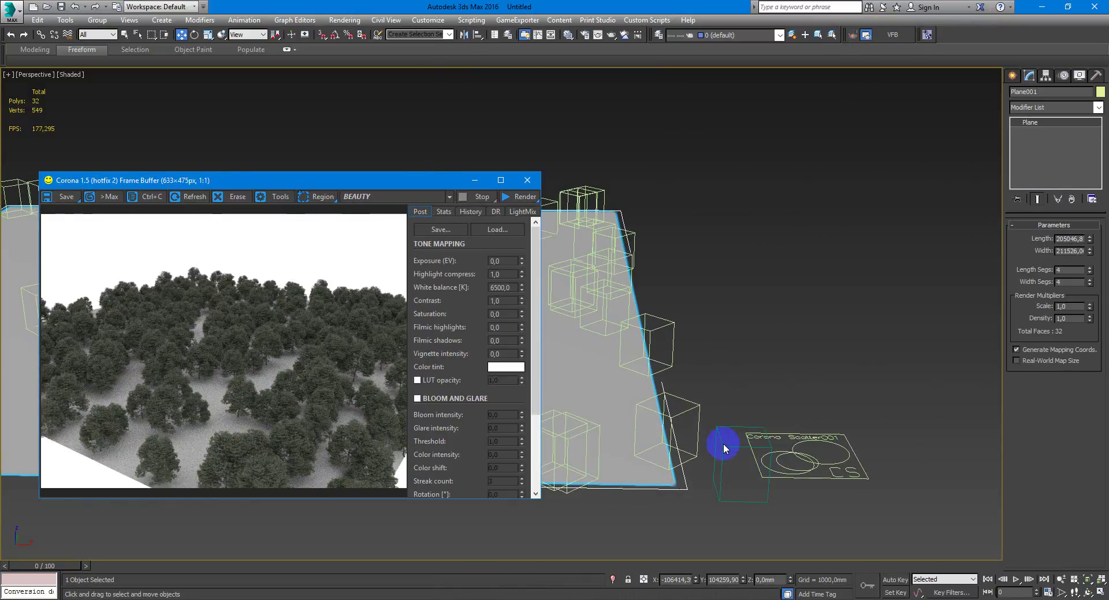
left_click(723, 444)
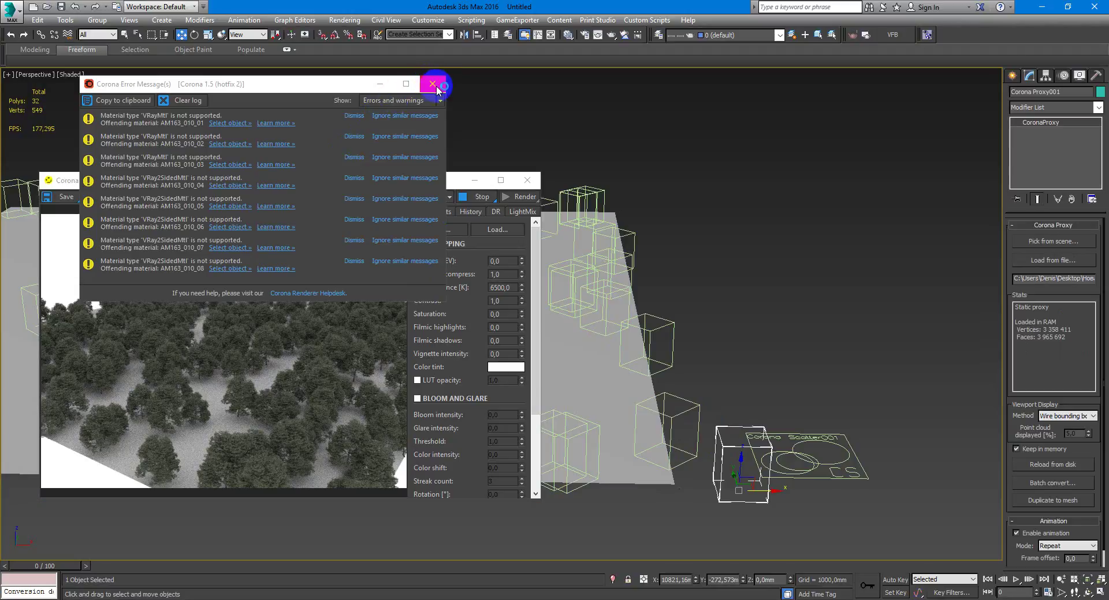
left_click(433, 84)
left_click(527, 180)
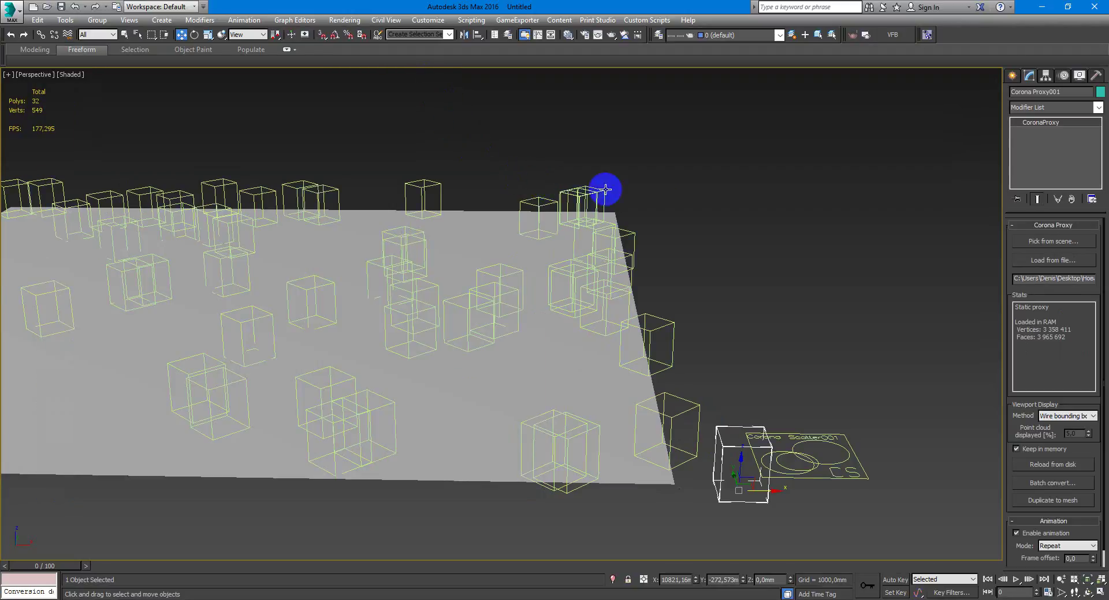
Step: Run the Corona Converter on all scene materials, maps and lights, and dismiss its dialogs
right_click(722, 199)
left_click(779, 312)
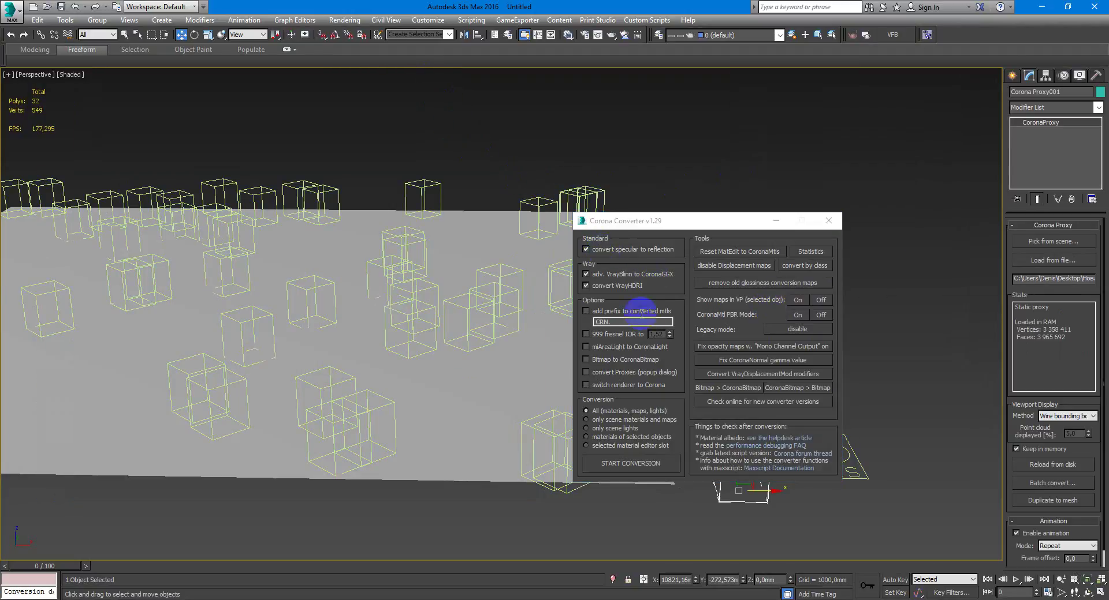
left_click(631, 463)
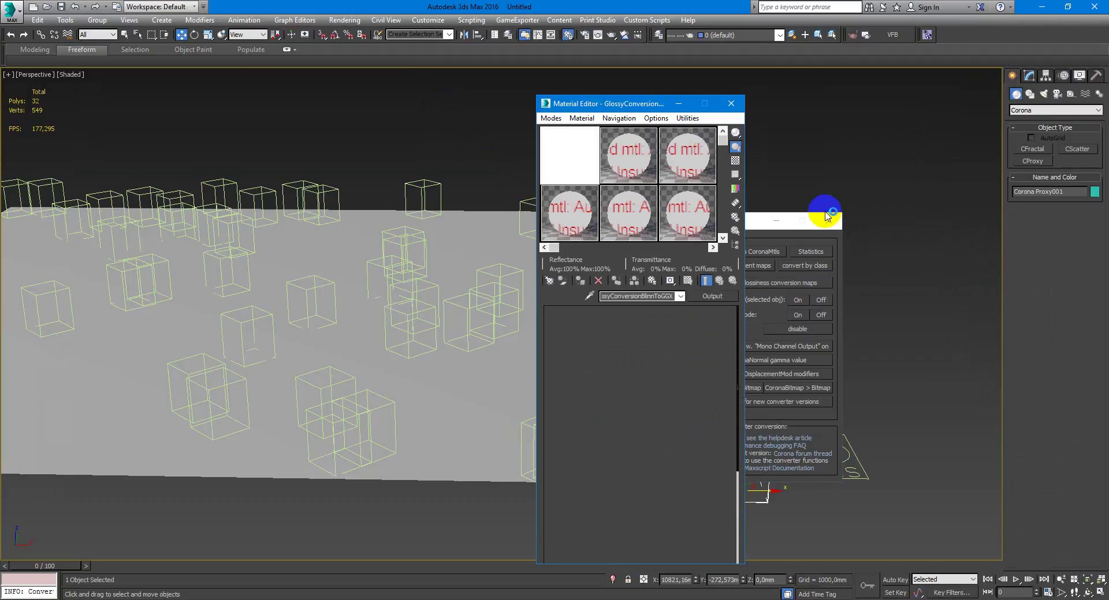
left_click(731, 103)
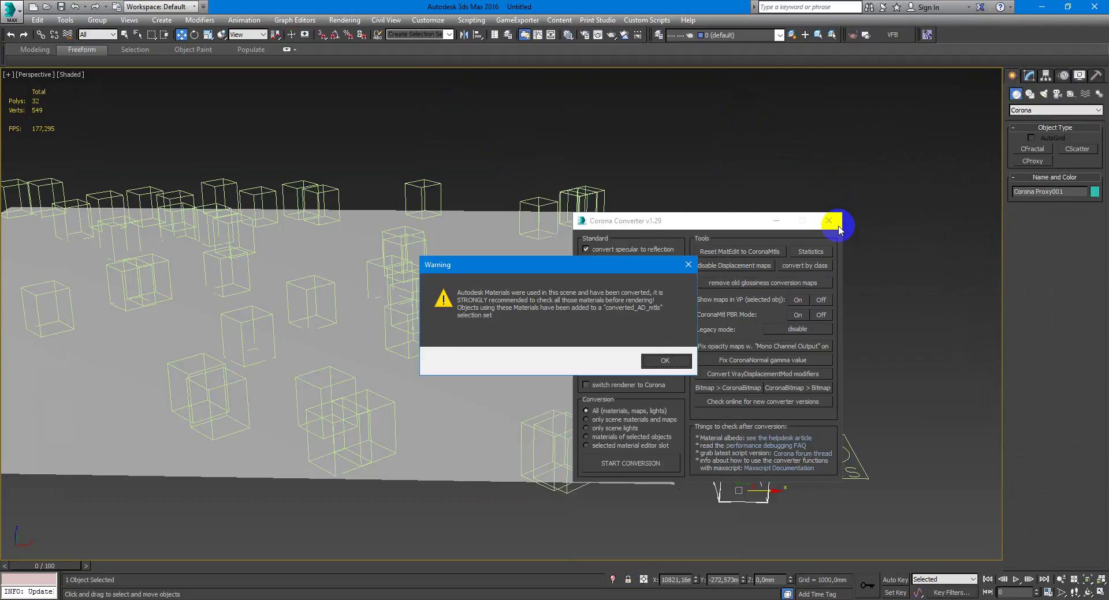
left_click(664, 360)
left_click(830, 221)
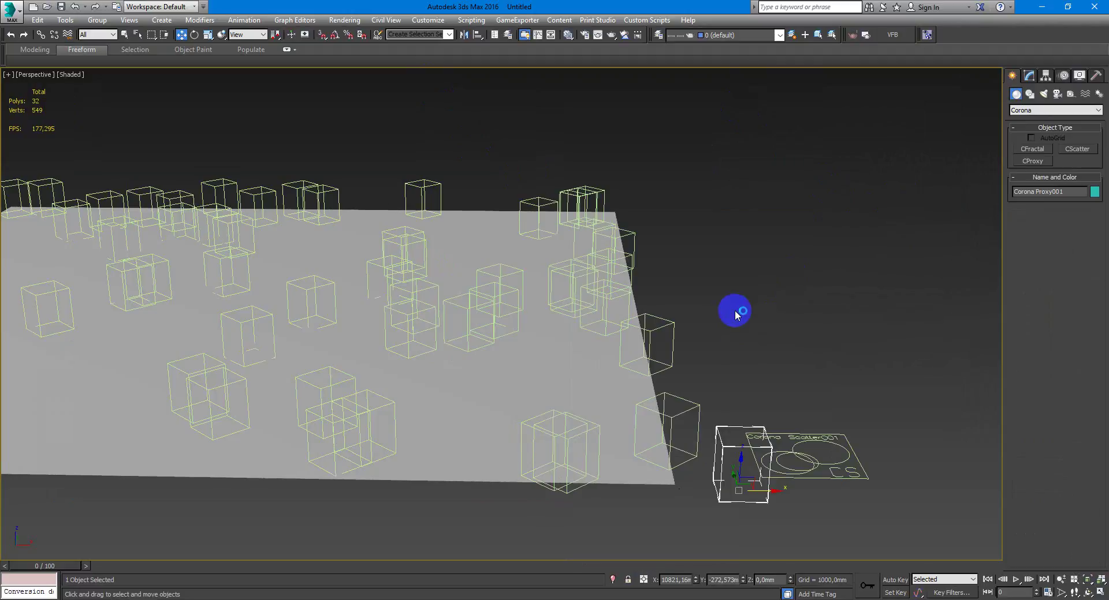
Step: Start an interactive Corona render of the converted scene and select the Corona Scatter object
left_click(866, 35)
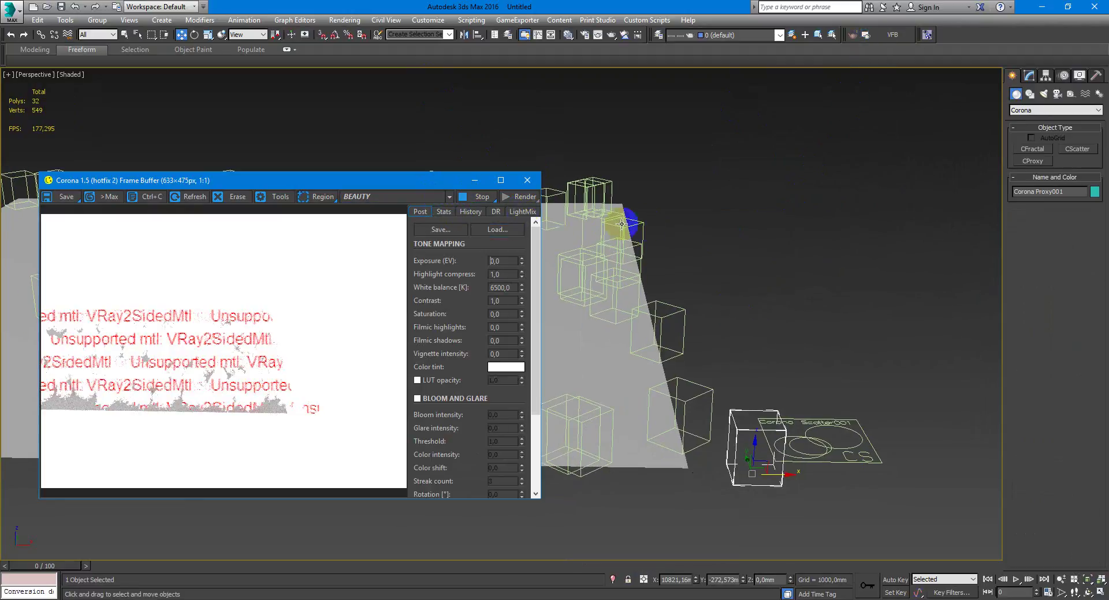
middle_click_drag(663, 230, 719, 230)
scroll(673, 299, "up", 2)
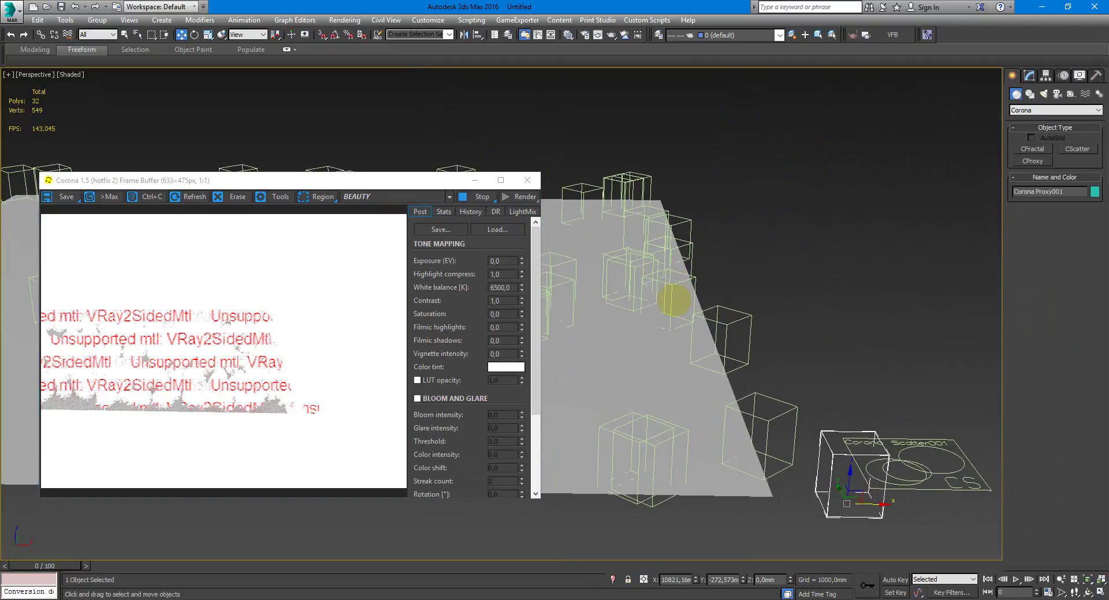
middle_click_drag(674, 301, 666, 297, "alt")
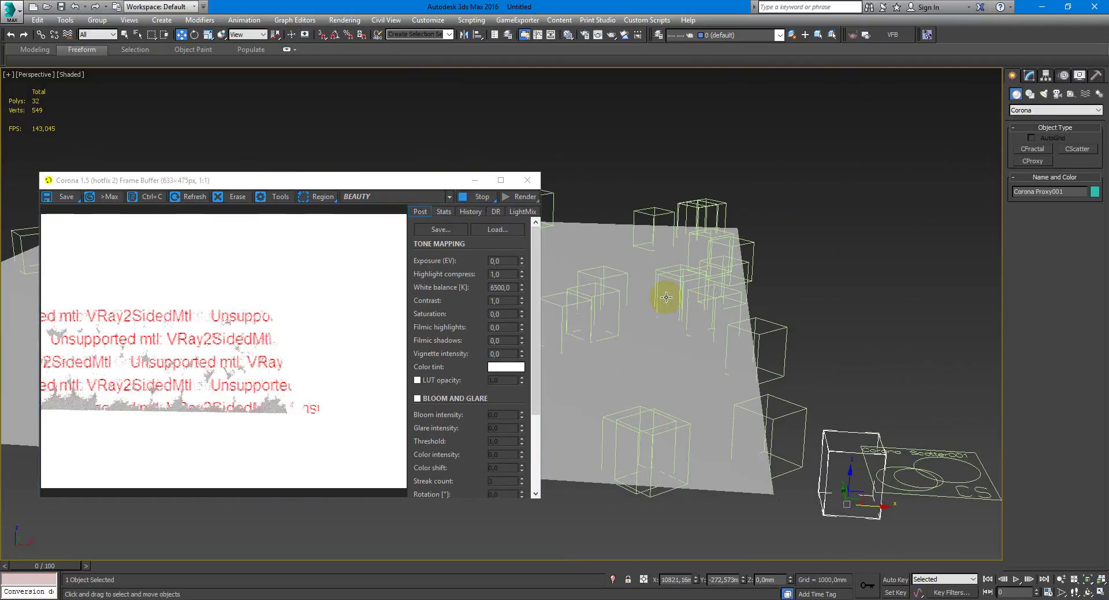
left_click(907, 446)
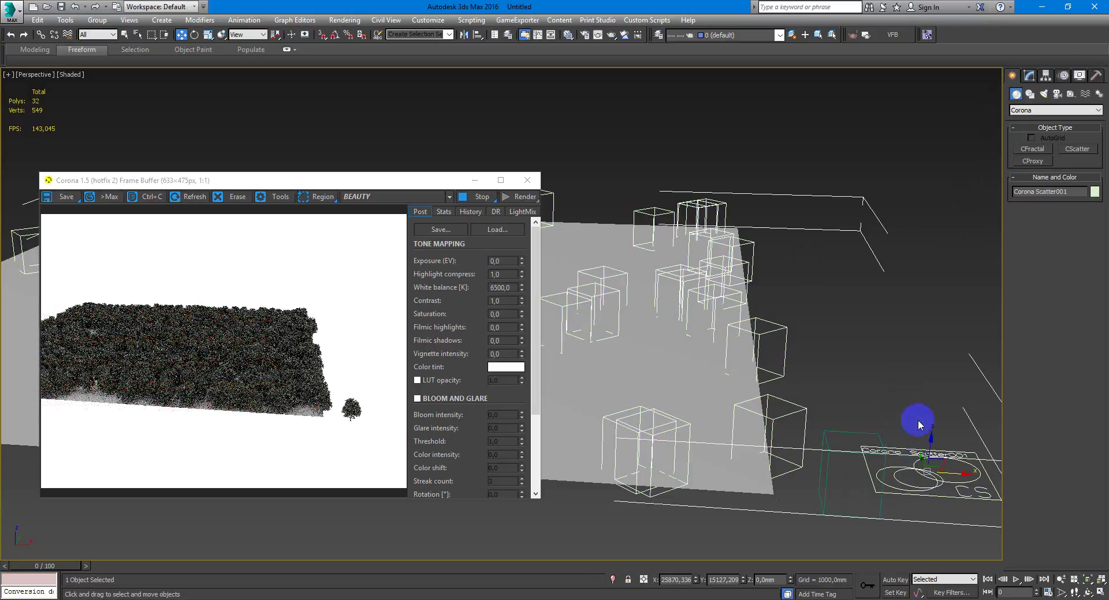
Step: Enable collision avoidance for the Corona Scatter object and set its spacing to 50%
left_click(1029, 76)
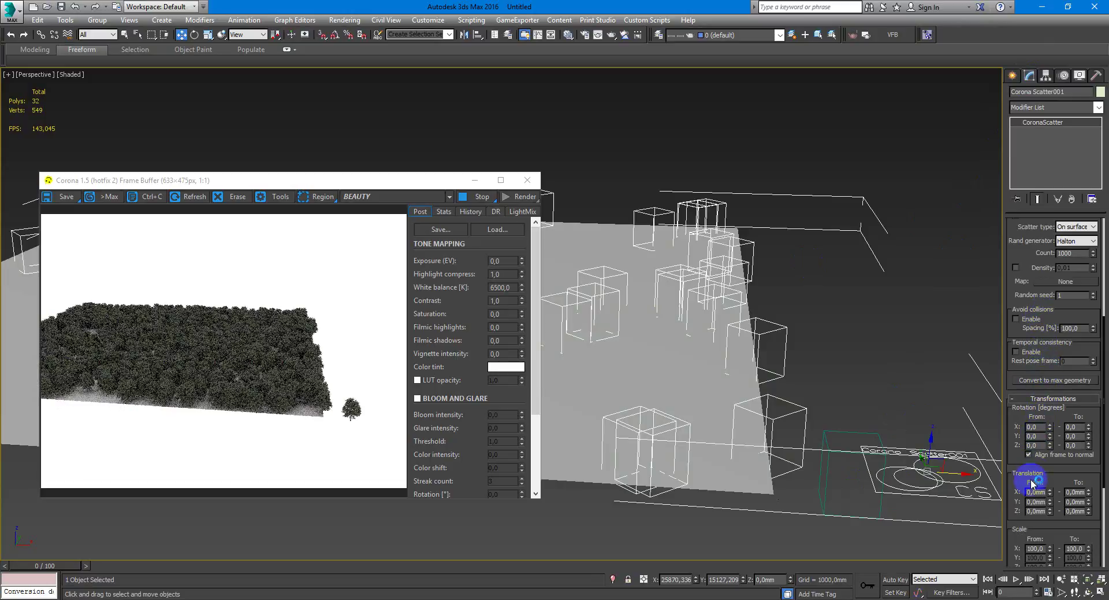
left_click(1030, 321)
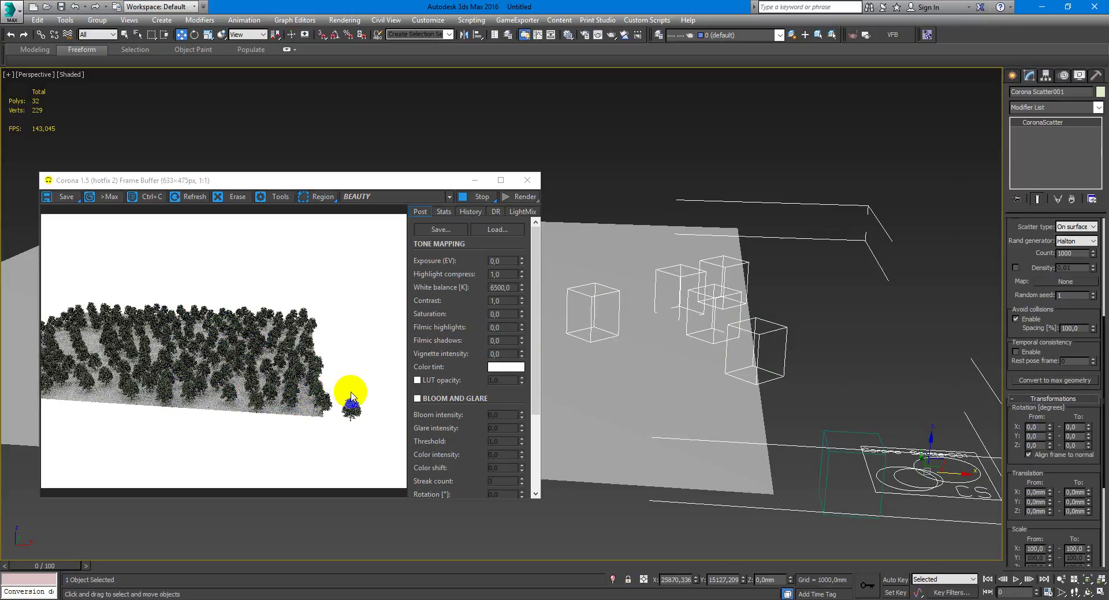
left_click(1069, 328)
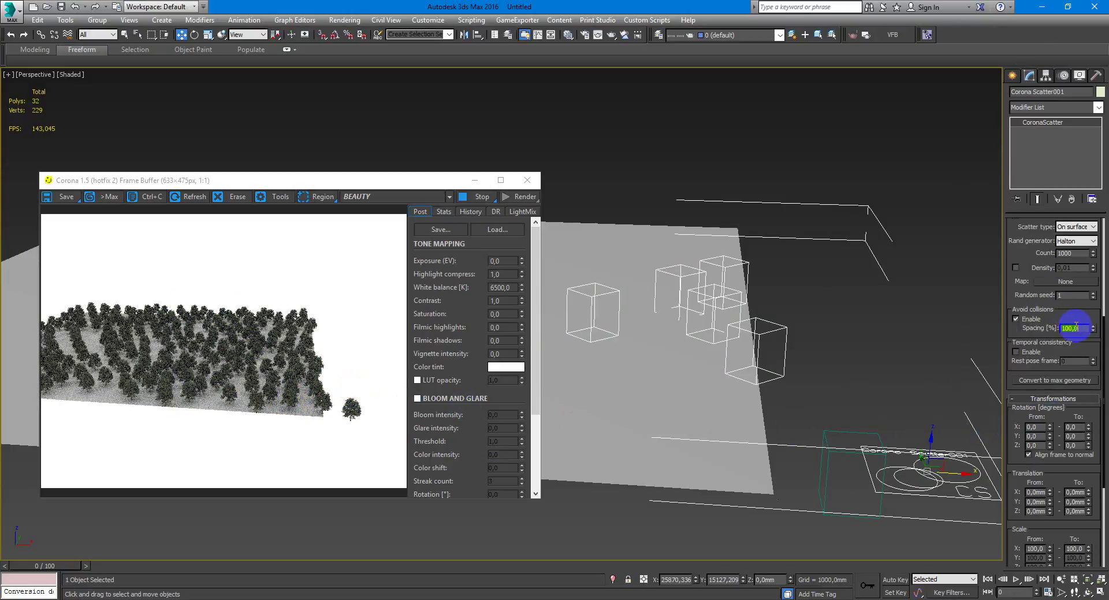
type("50")
key("Return")
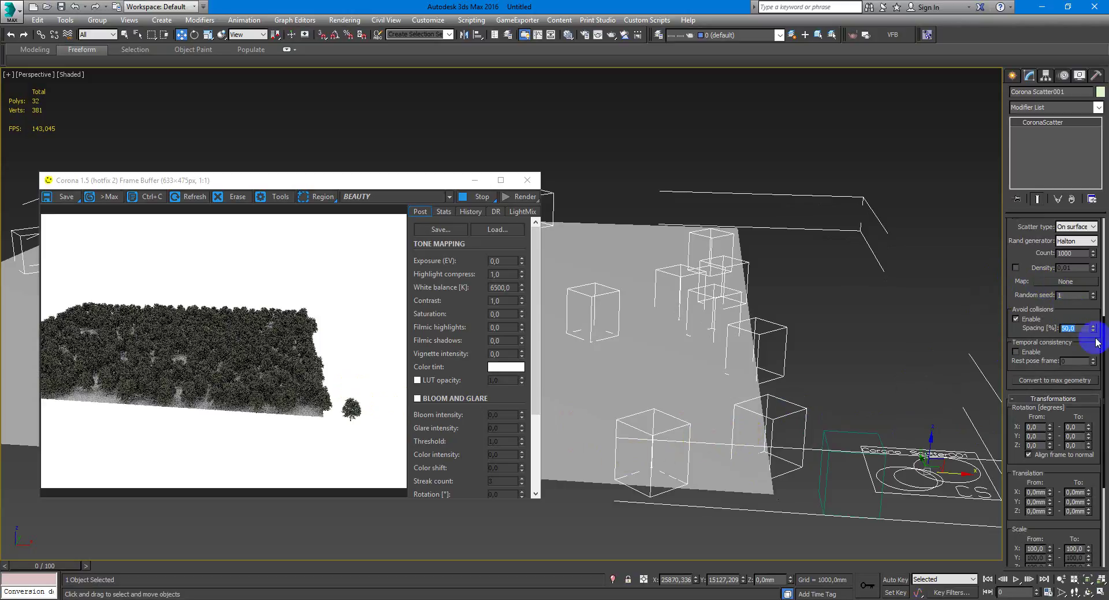
mouse_move(1062, 327)
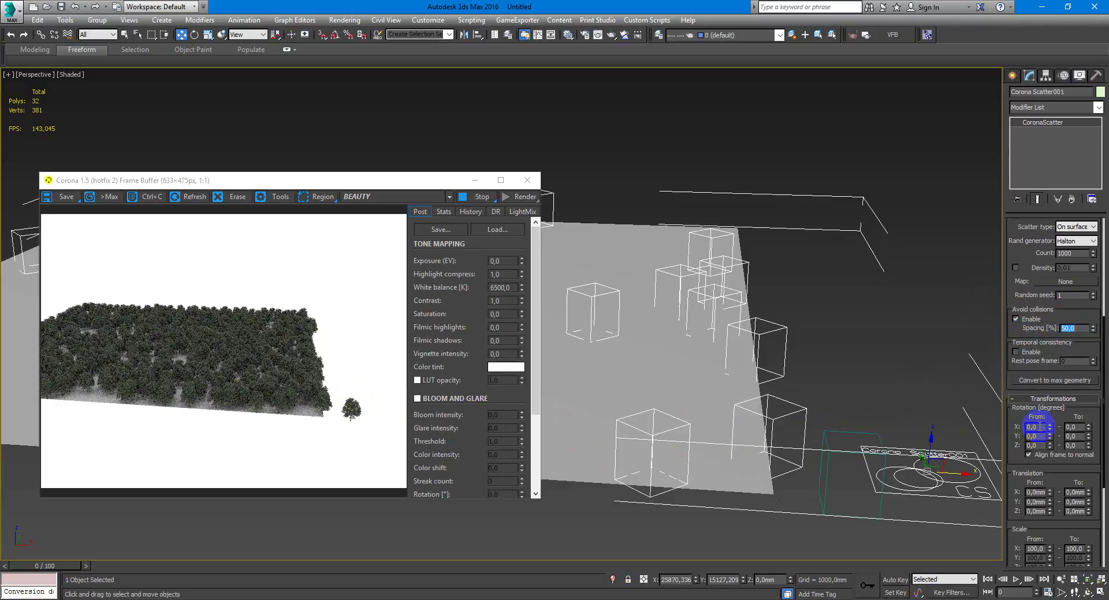
Step: Set the scatter's random rotation to -5 to 10 degrees on X and -10 to 8 degrees on Y
scroll(1051, 323, "down", 3)
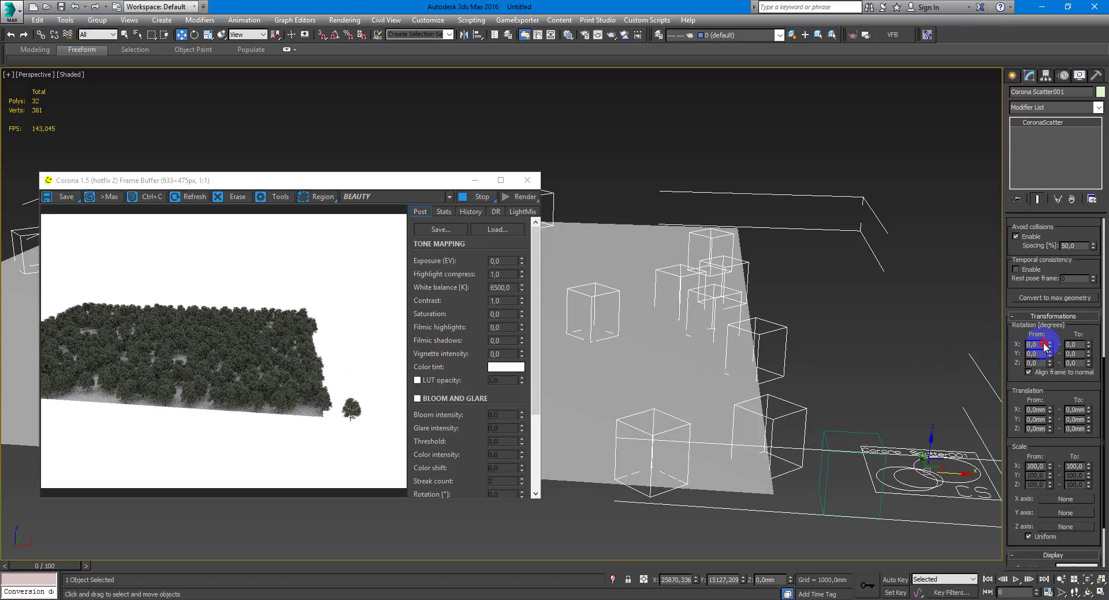
left_click(1043, 345)
key("Tab")
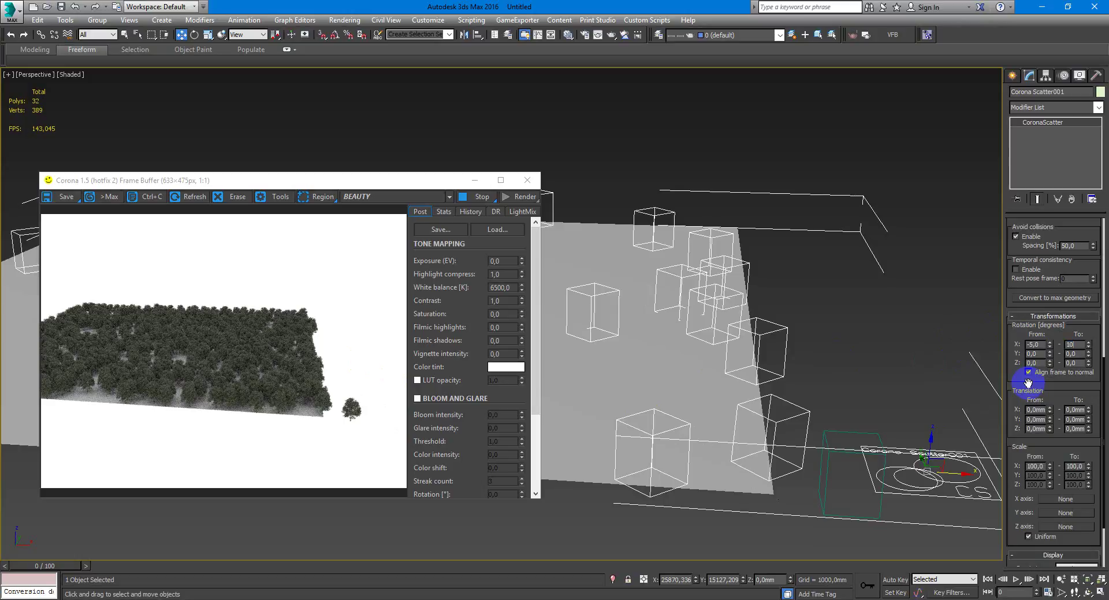
key("Tab")
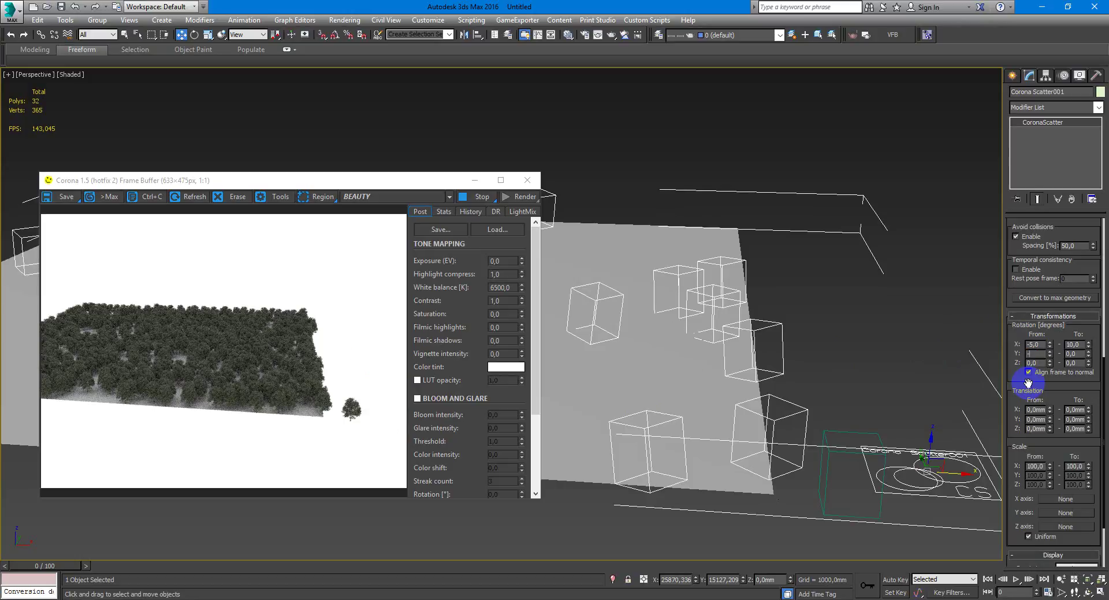
type("-10")
key("Tab")
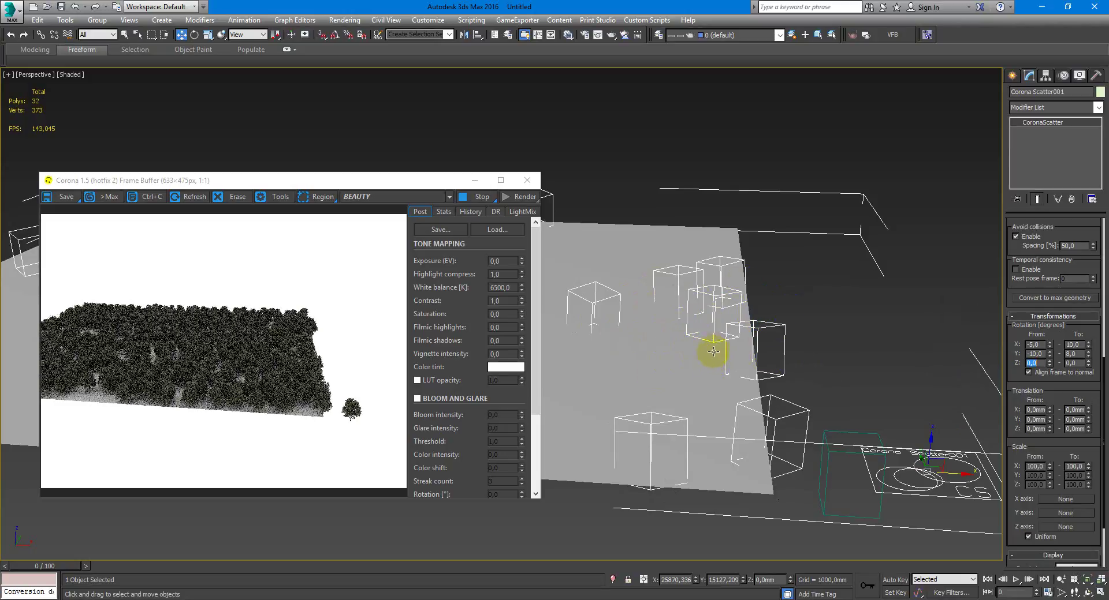
Step: Set the scatter's random Z rotation range to 0 to 360 degrees
left_click(1034, 363)
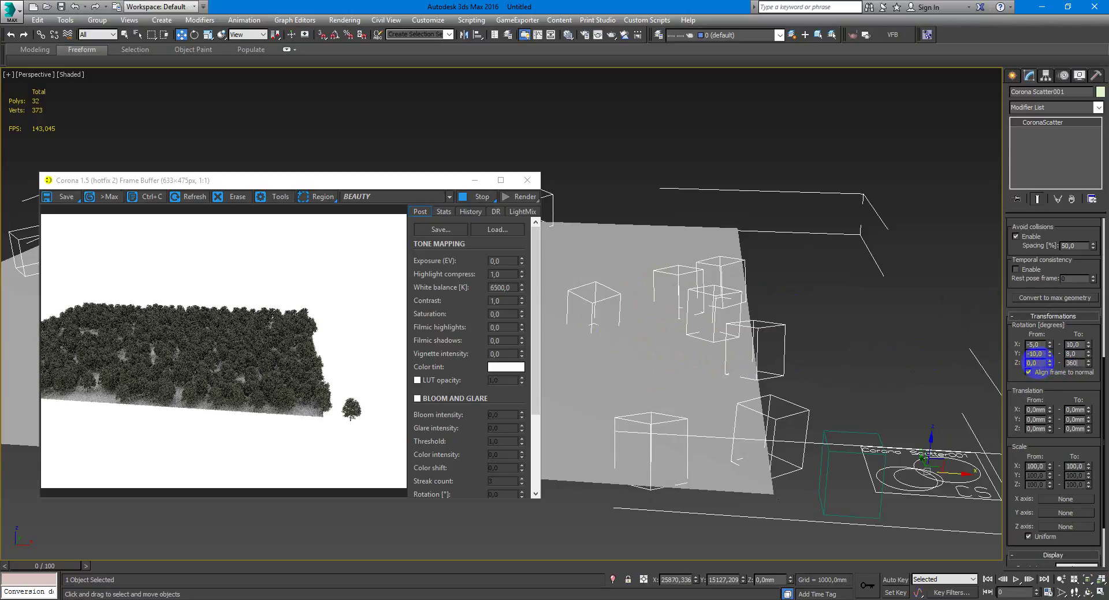
type("360")
key("Return")
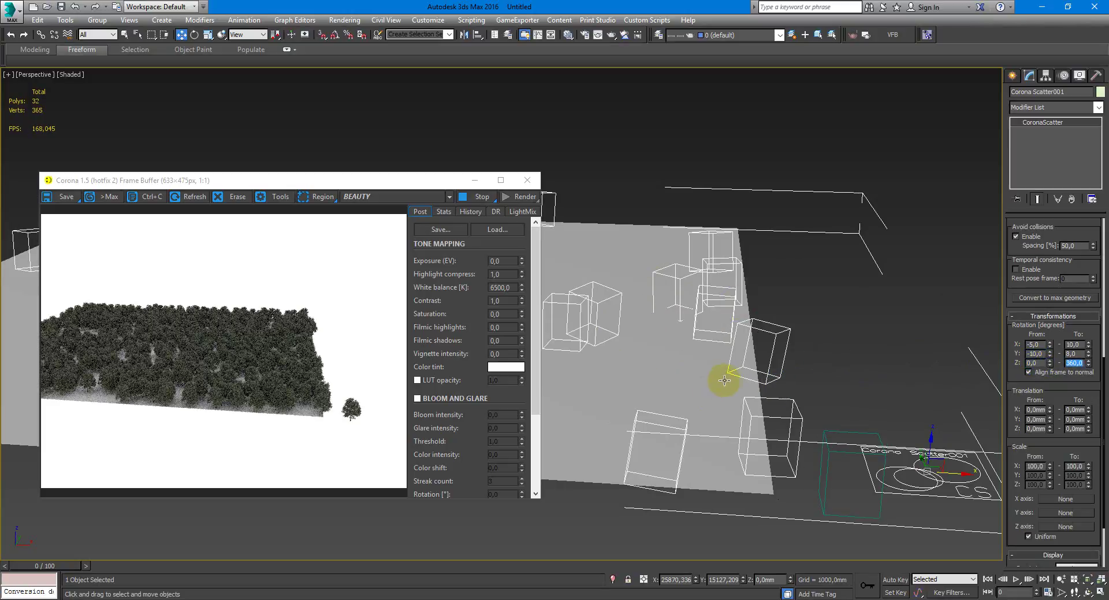
left_click(806, 393)
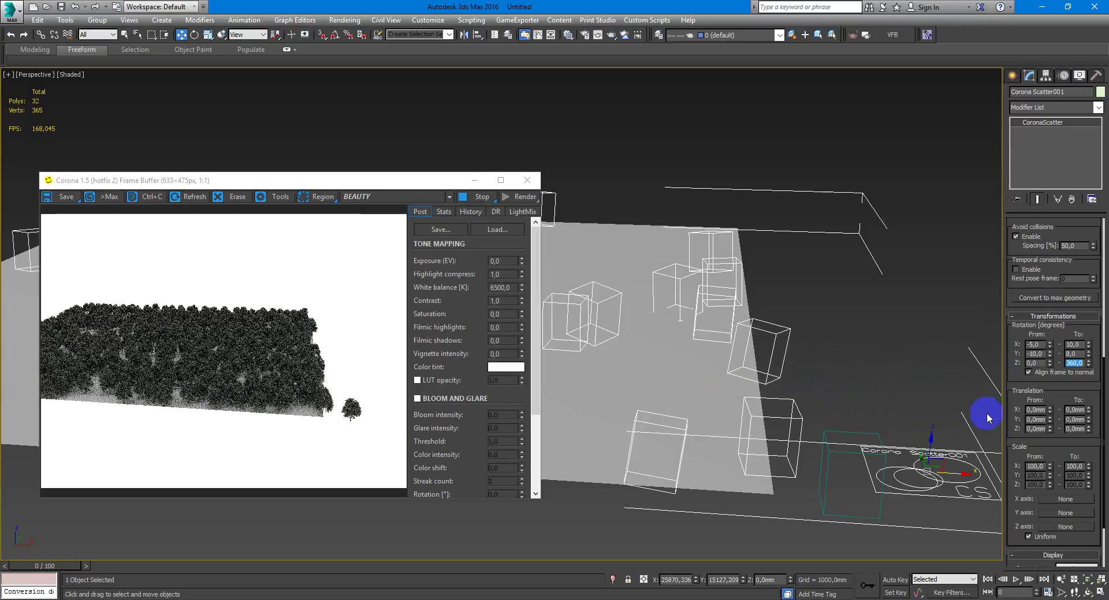
Step: Set the scatter's Z translation range from 0 to -500 mm
scroll(1015, 375, "down", 3)
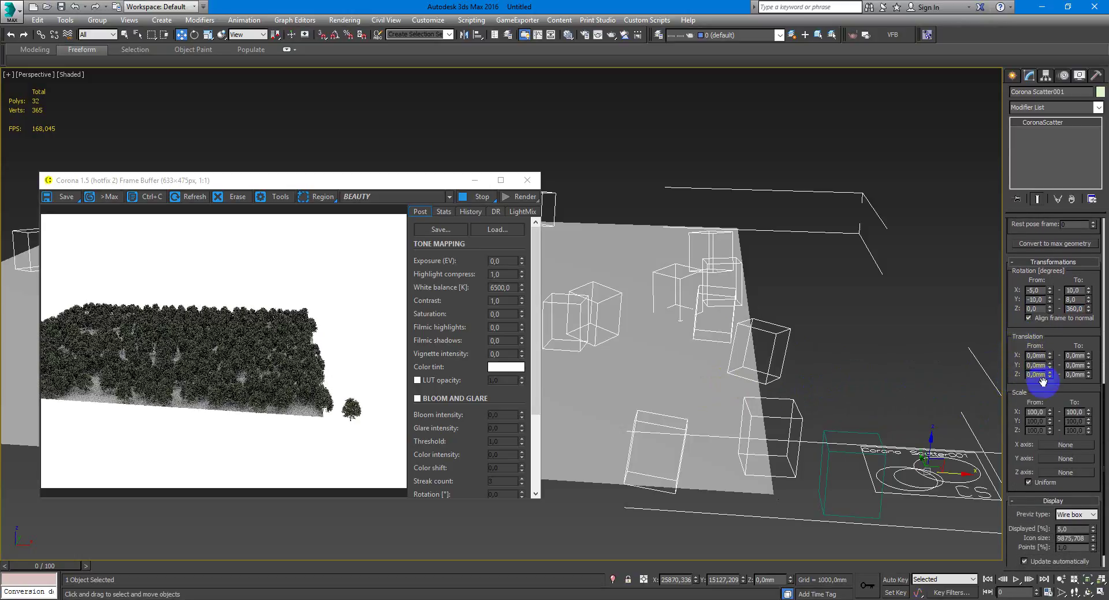
mouse_move(1043, 381)
left_mouse_down()
mouse_move(1040, 353)
mouse_move(1045, 372)
left_mouse_up()
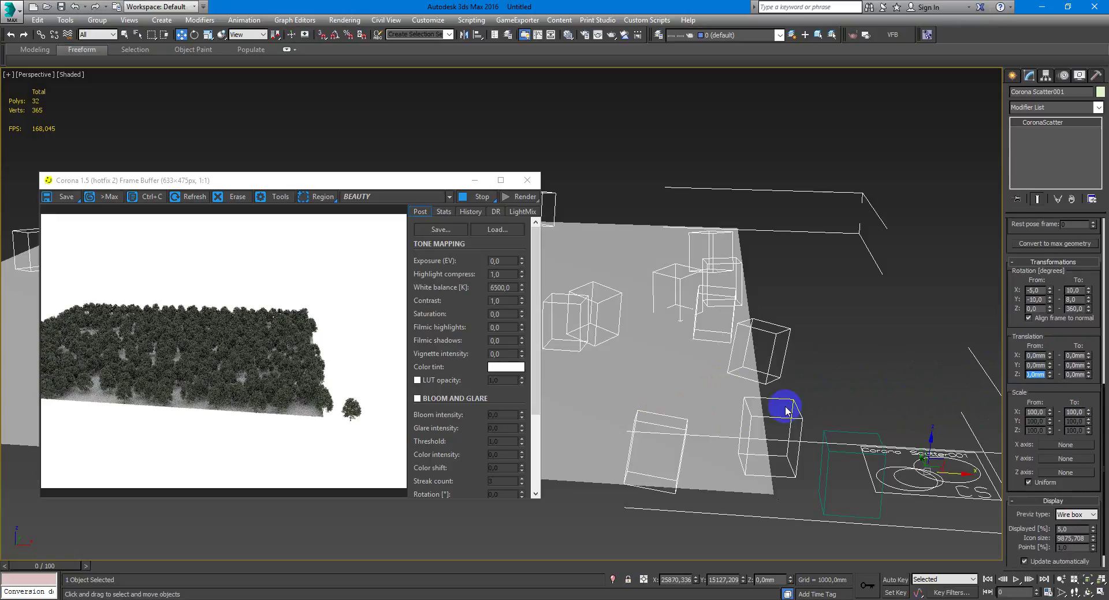
key("Tab")
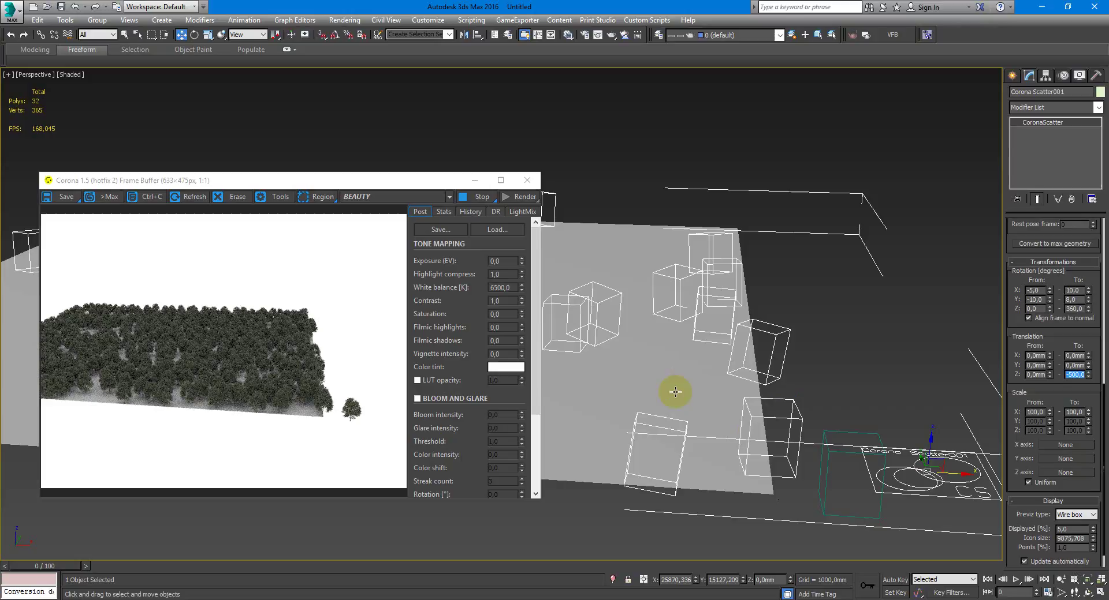
left_click(751, 349)
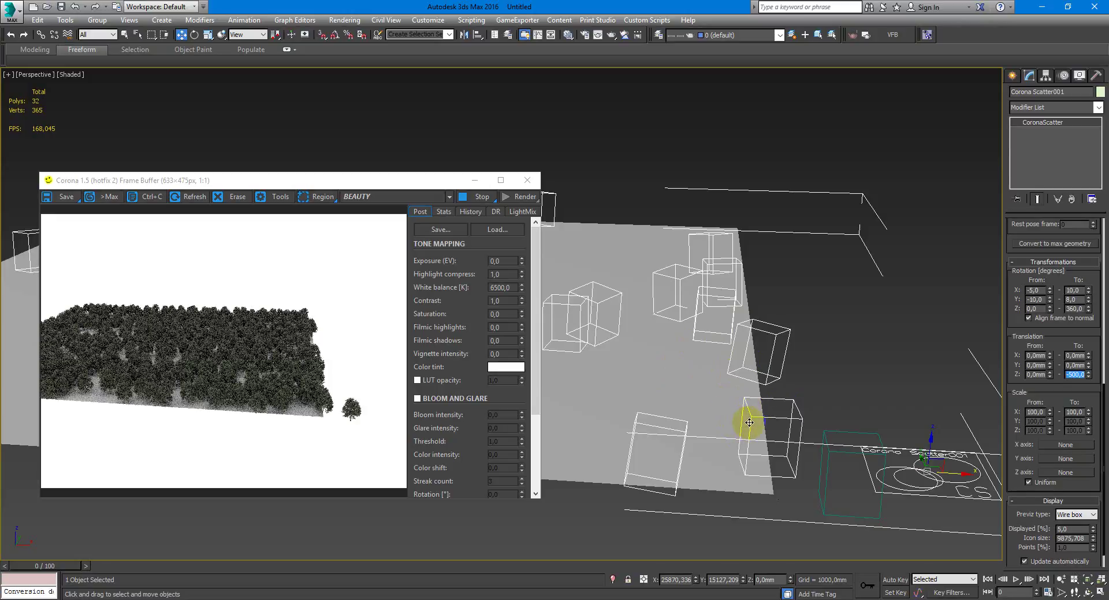
Step: Select the ground plane and convert it to an Editable Poly
scroll(750, 437, "up", 1)
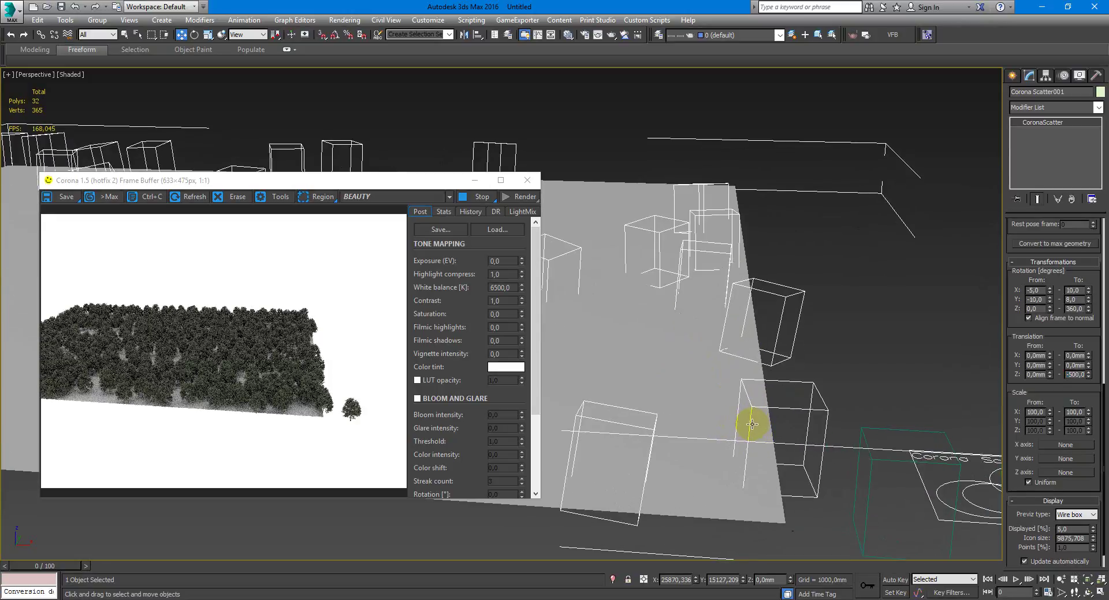
middle_click_drag(751, 426, 755, 418, "alt")
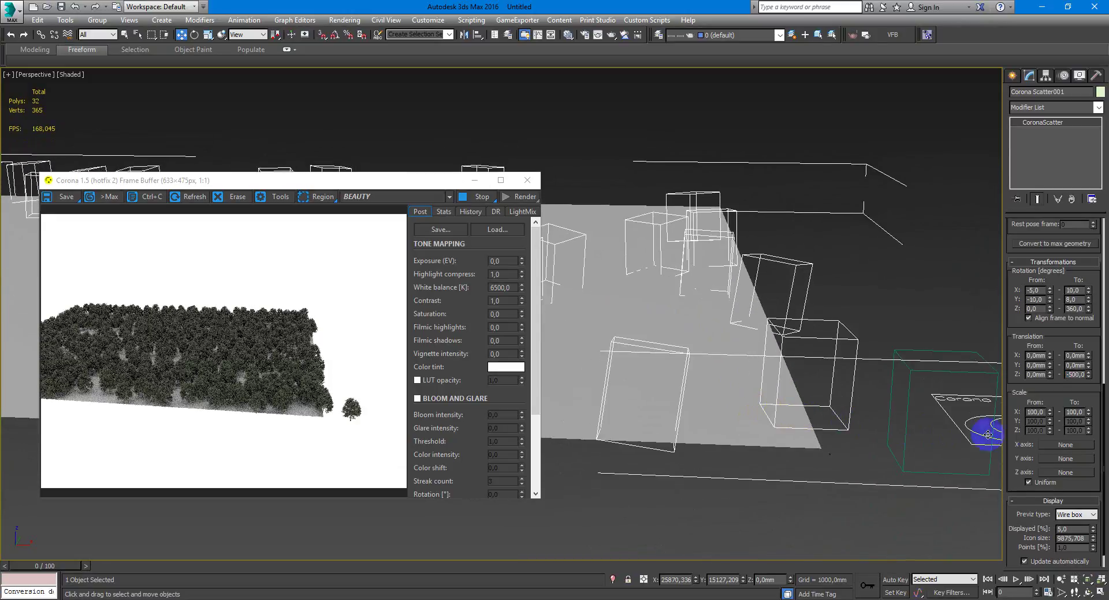
middle_click_drag(719, 409, 697, 411)
left_click(716, 390)
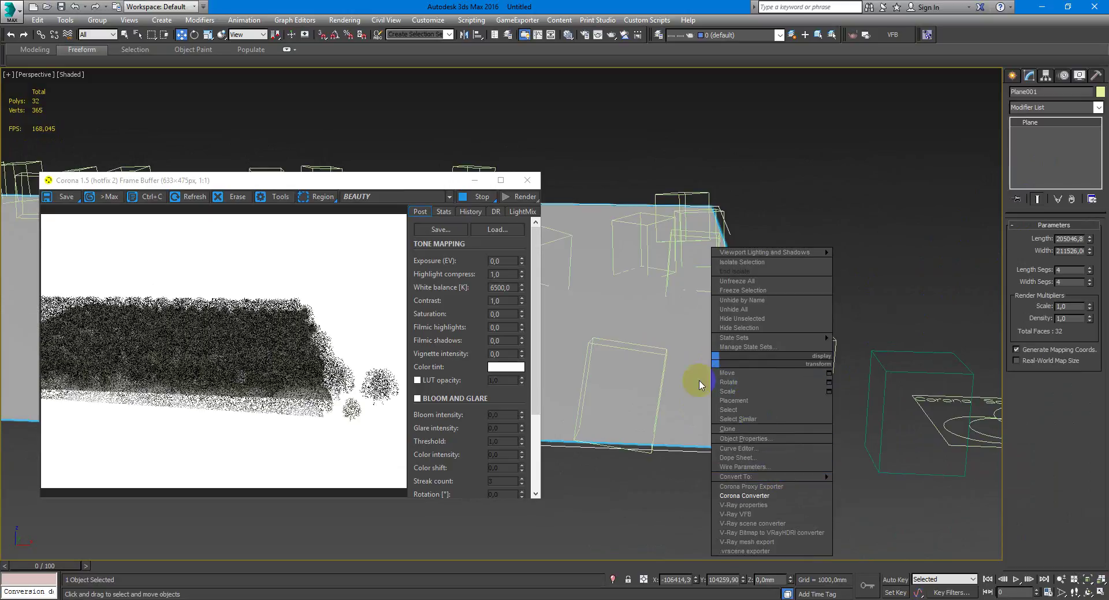
left_click(876, 481)
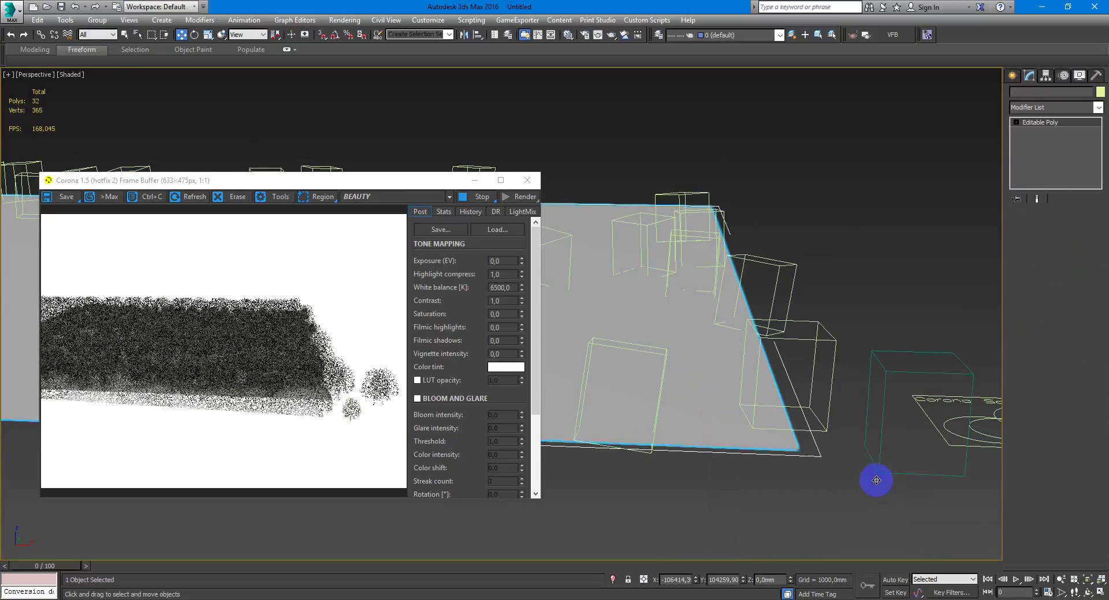
Step: Switch the ground plane to edge editing, stop the interactive render and close the frame buffer
left_click(764, 338)
key("2")
left_click(484, 198)
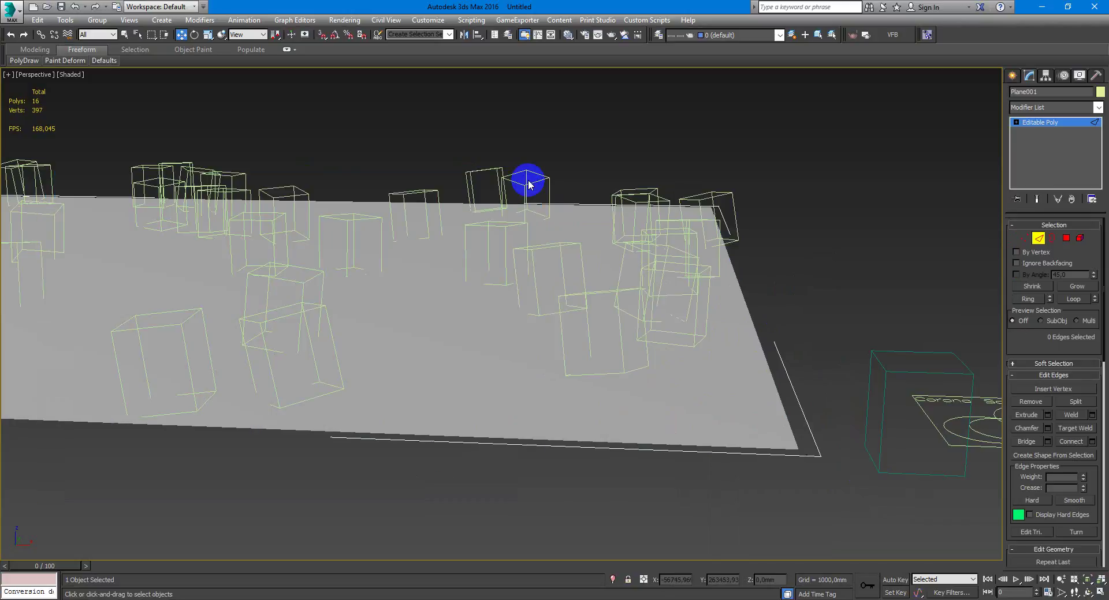
Step: Extrude the plane's border edges on the source tree's side about 17,950 mm outward along X and lower them about 6,730 mm into a slope
middle_click_drag(750, 376, 729, 381, "alt")
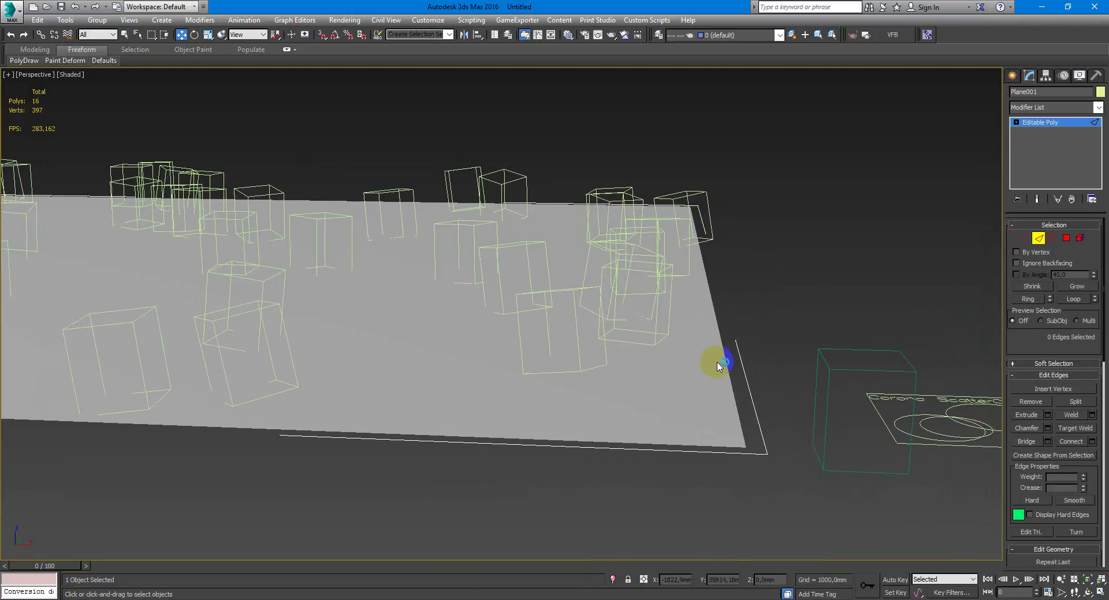
key("2")
key("2")
left_click(724, 351)
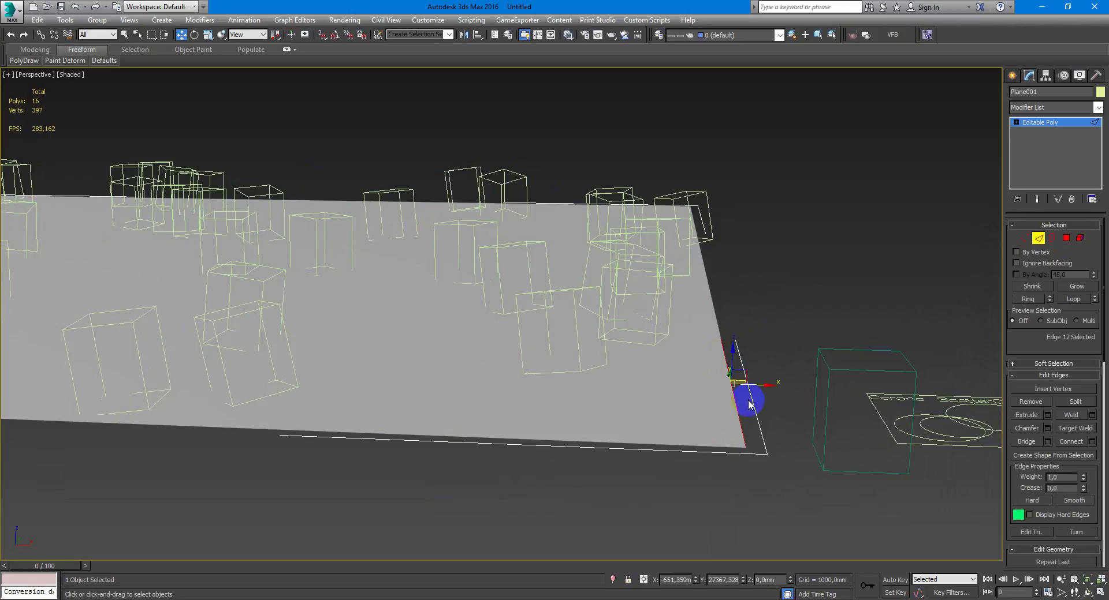
middle_click_drag(747, 398, 718, 387, "alt")
double_click(716, 407)
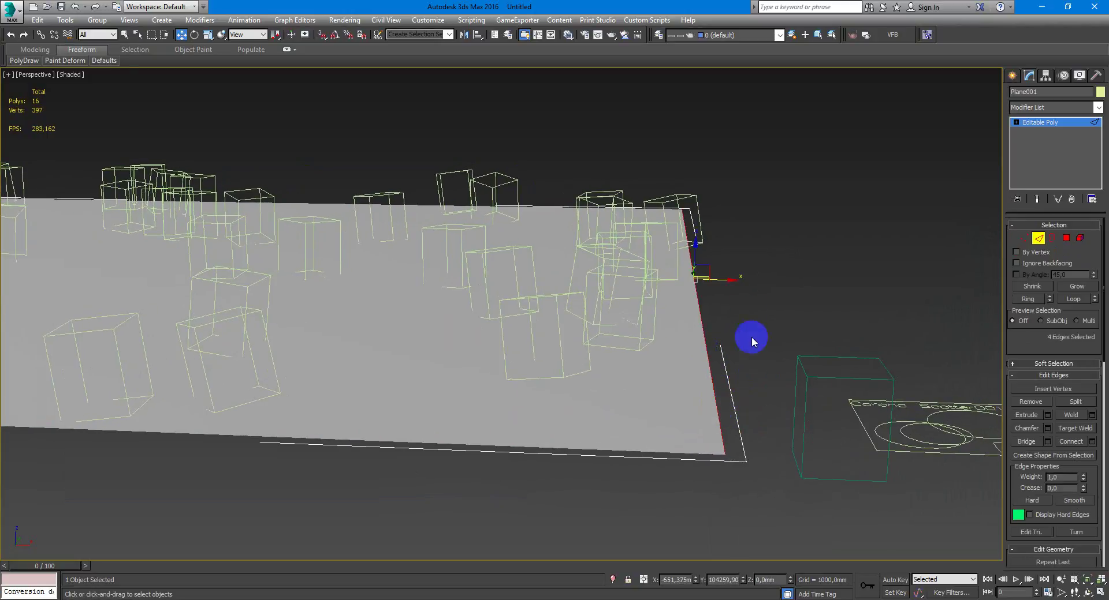
left_click_drag(720, 282, 815, 287, "shift")
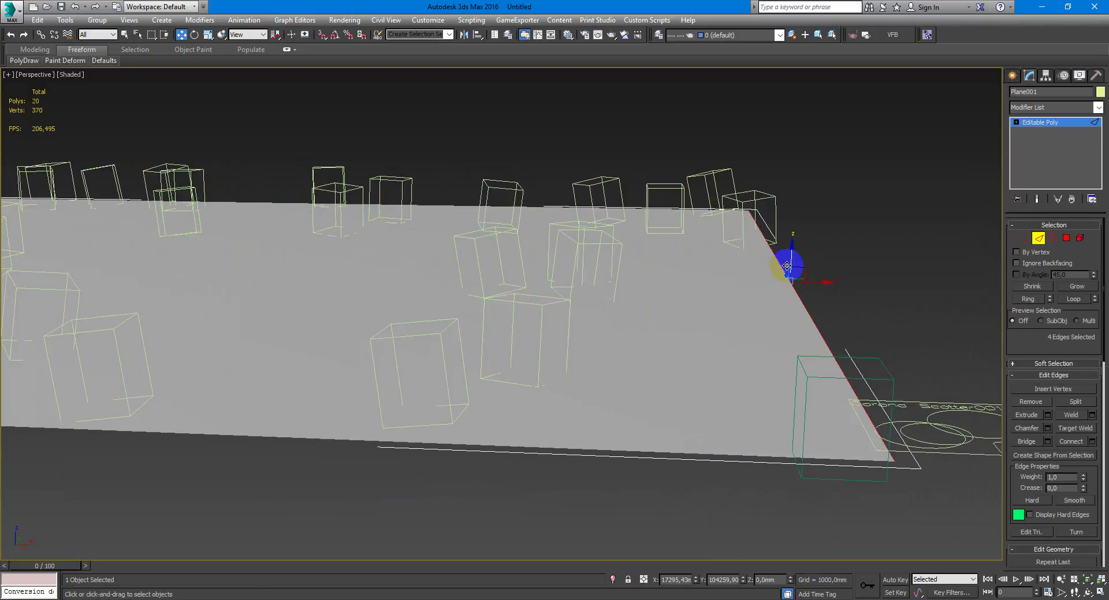
left_click_drag(792, 252, 791, 292)
middle_click_drag(748, 402, 717, 384, "alt")
middle_click_drag(709, 342, 714, 367, "alt")
middle_click_drag(745, 294, 726, 331, "alt")
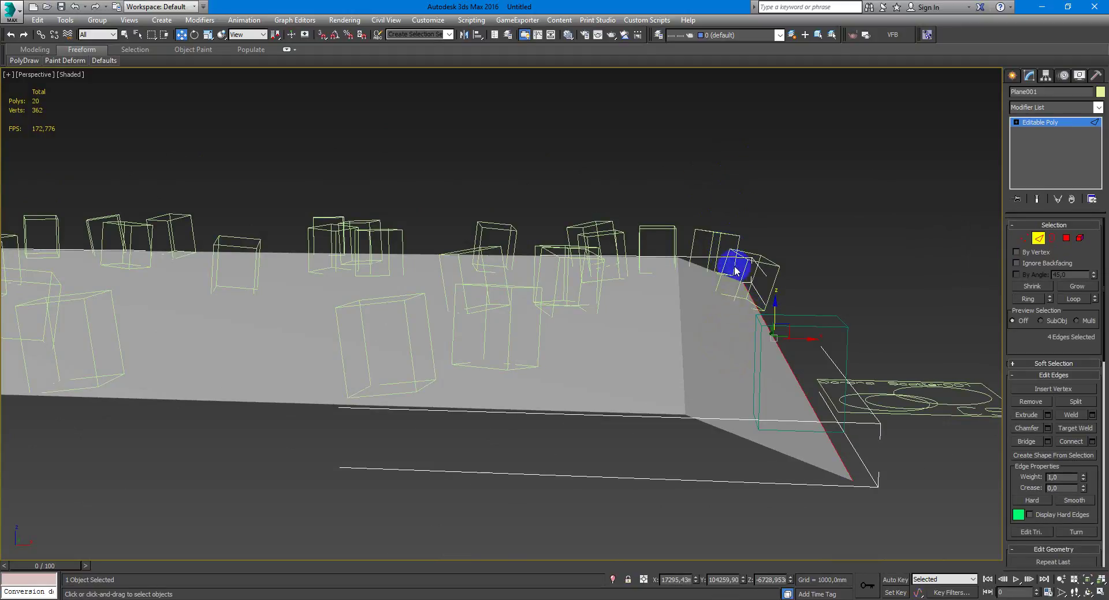
left_click(944, 411)
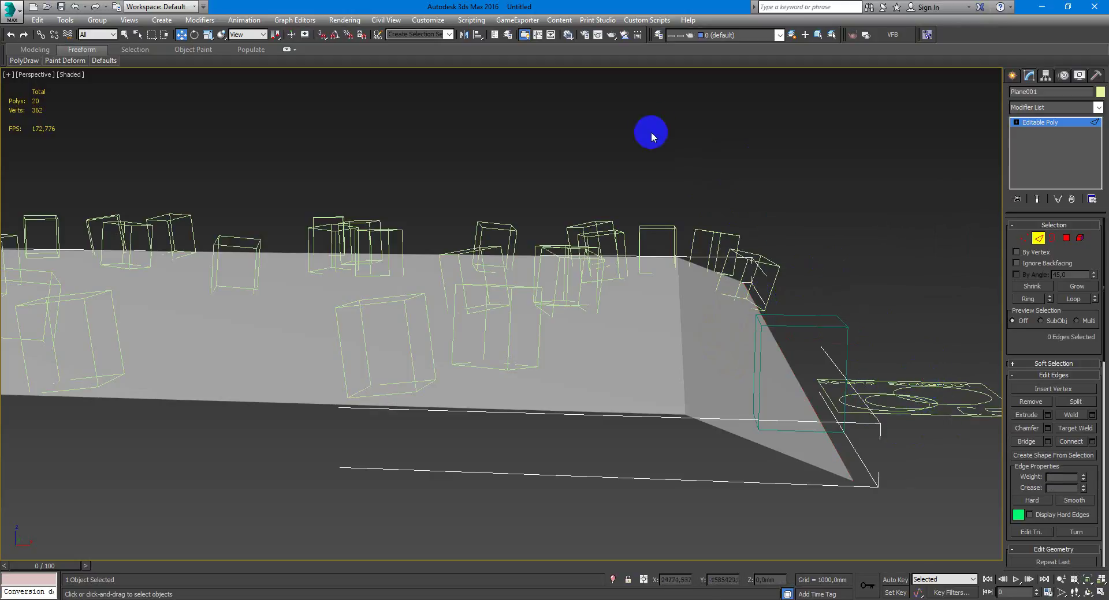
Step: Restart the interactive Corona render, leave edge editing and select the Corona Scatter object
left_click(865, 36)
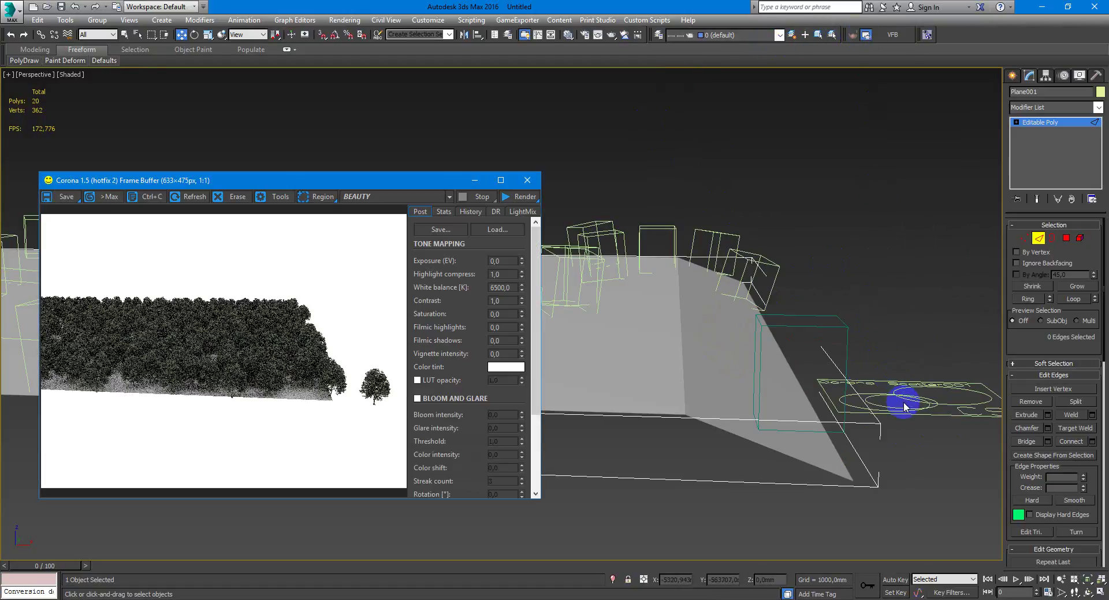
left_click(1038, 238)
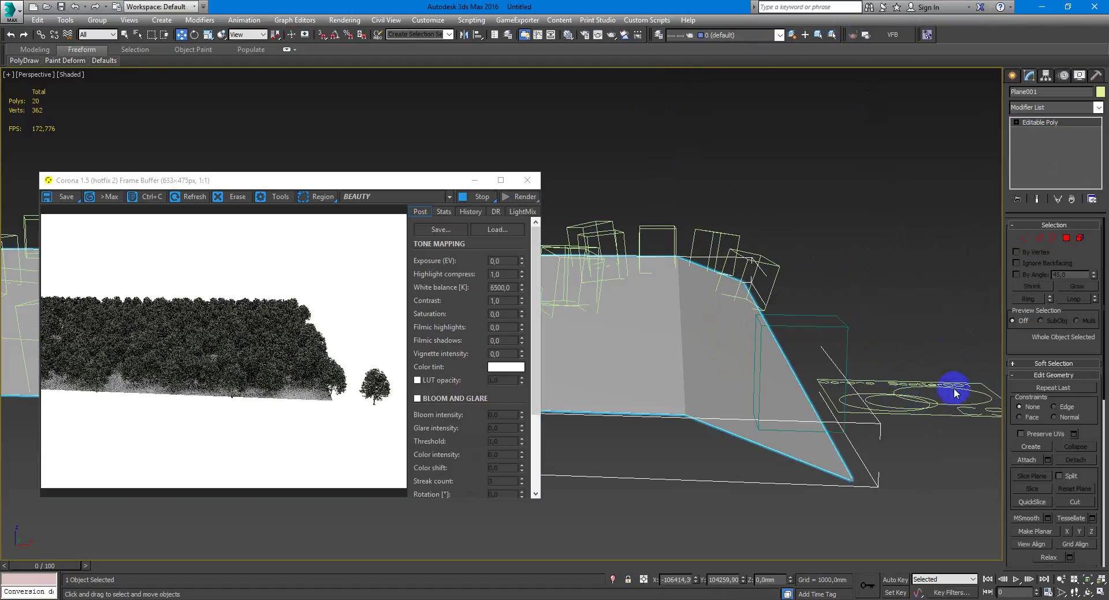
left_click(942, 397)
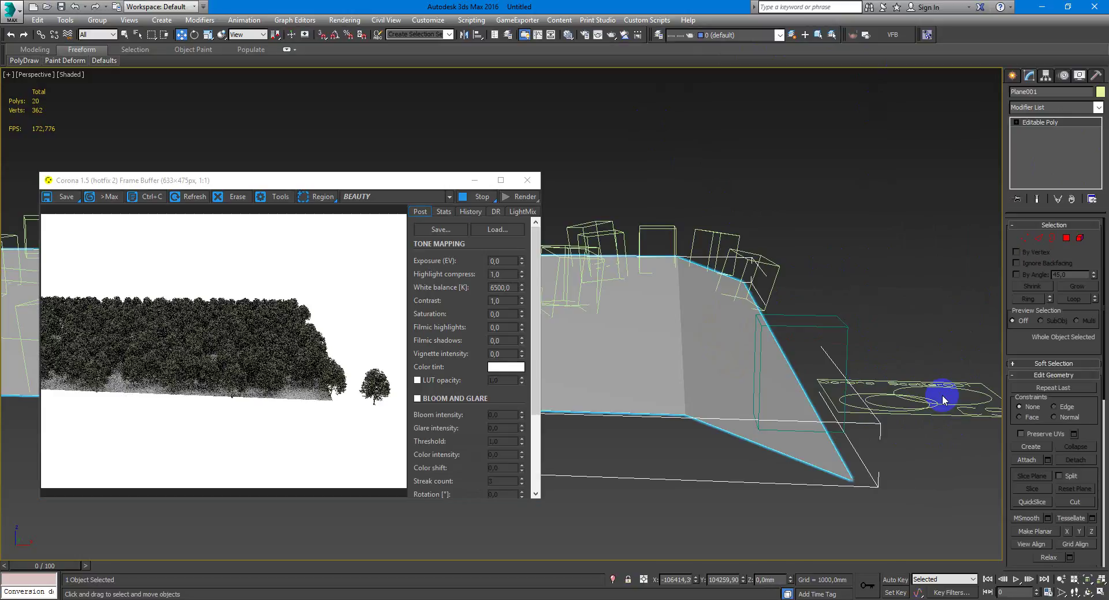
left_click(949, 428)
left_click(935, 407)
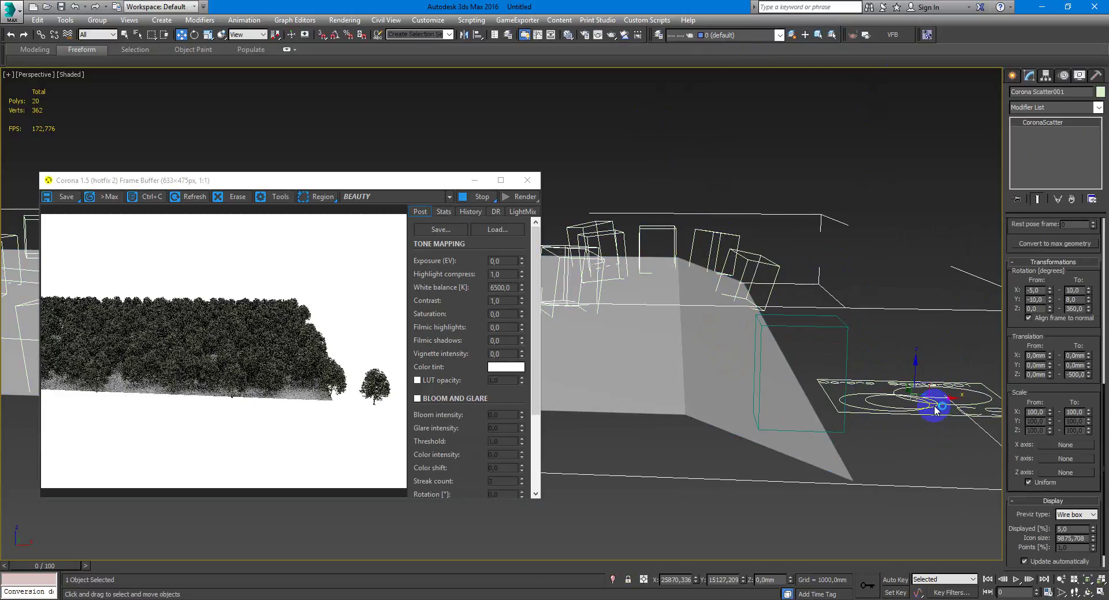
Step: Turn off the scatter's frame alignment to the surface normal and check the trees on the slope in the render
left_click(1037, 321)
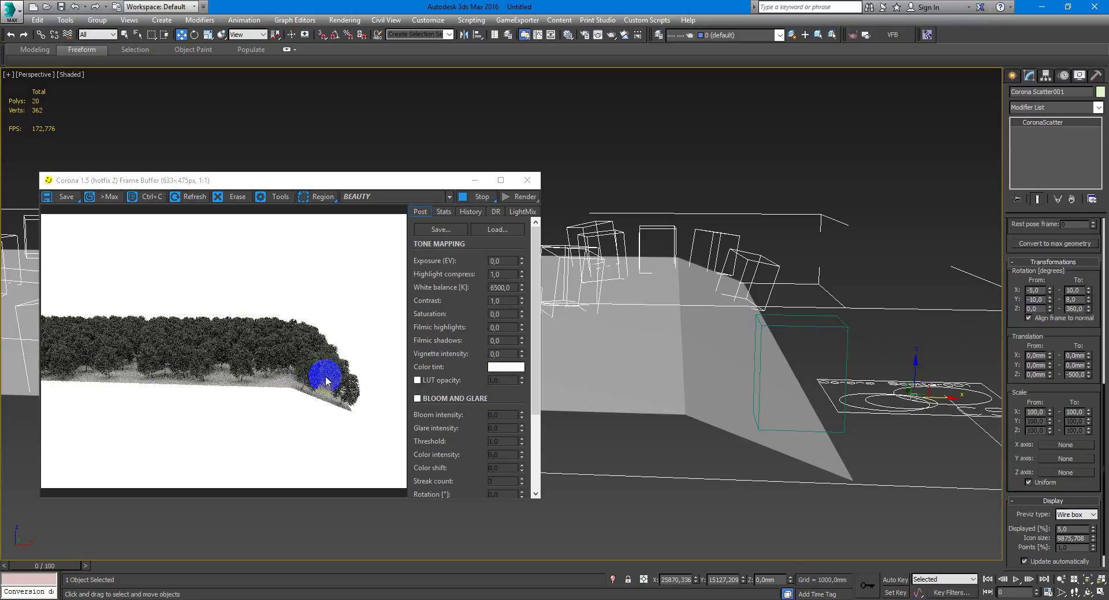
mouse_move(348, 381)
left_mouse_down()
mouse_move(338, 386)
mouse_move(330, 373)
mouse_move(334, 384)
left_mouse_up()
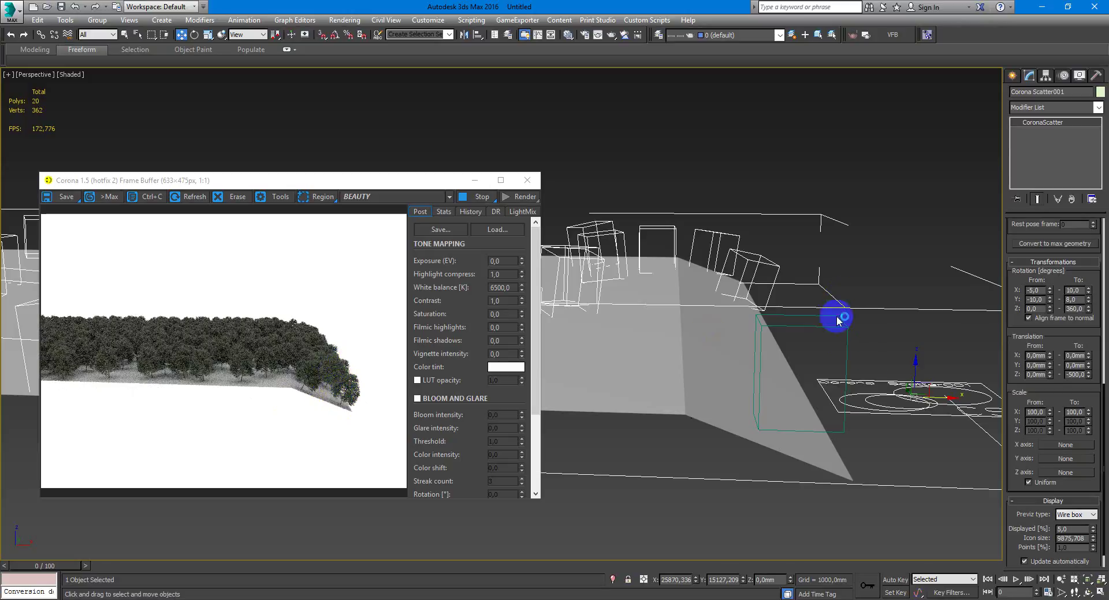
left_click(1029, 318)
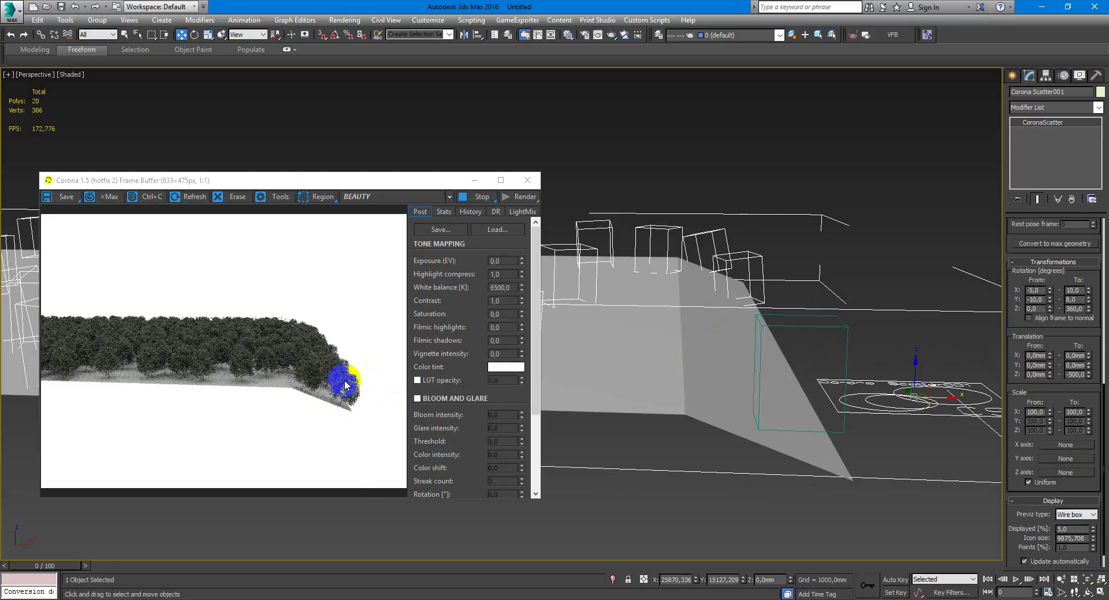
left_click(340, 328)
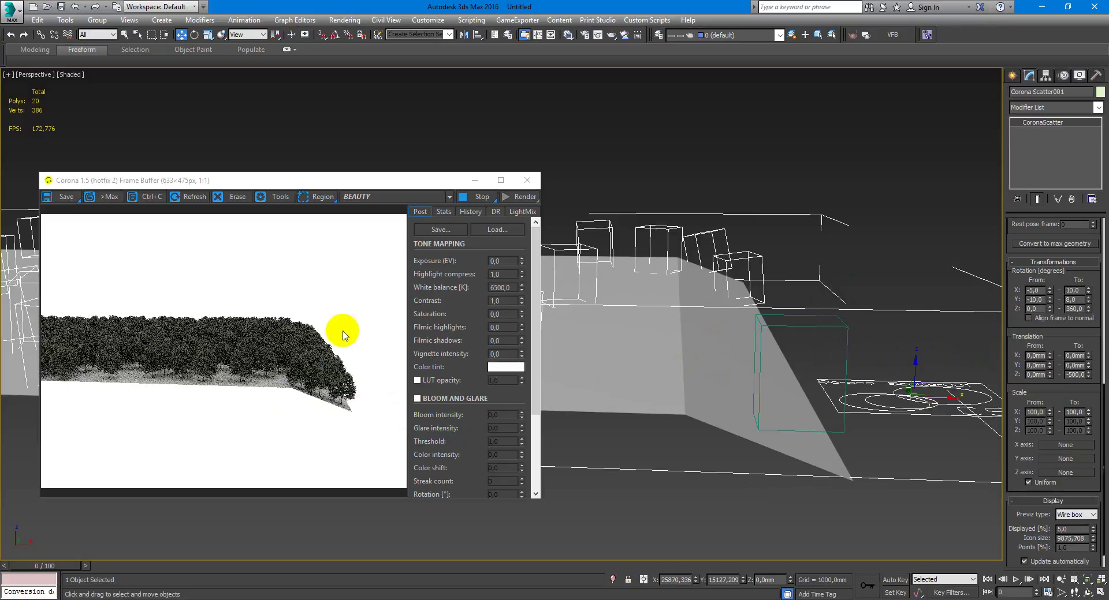
Step: Set the scatter's uniform random scale range from 80 to 120 percent and check the varied tree sizes in the interactive render
double_click(1039, 412)
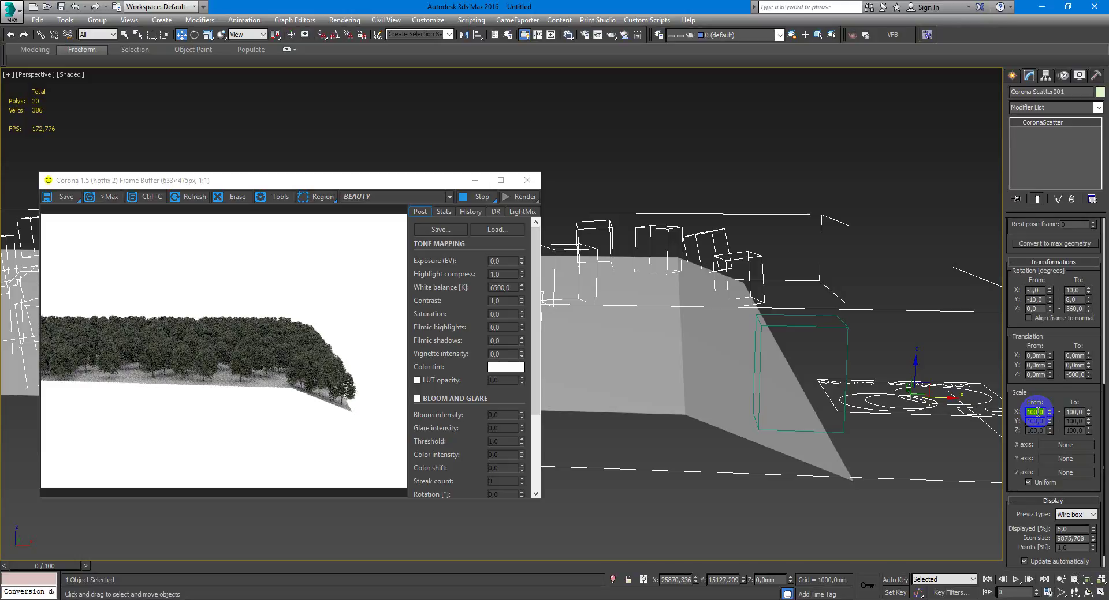
key("Tab")
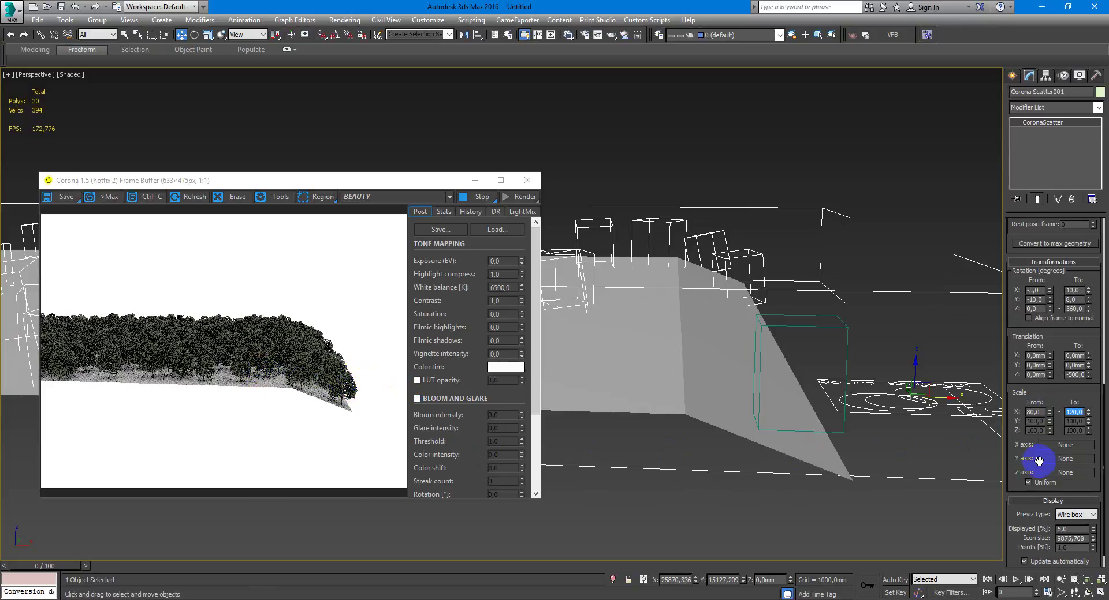
scroll(1020, 439, "down", 1)
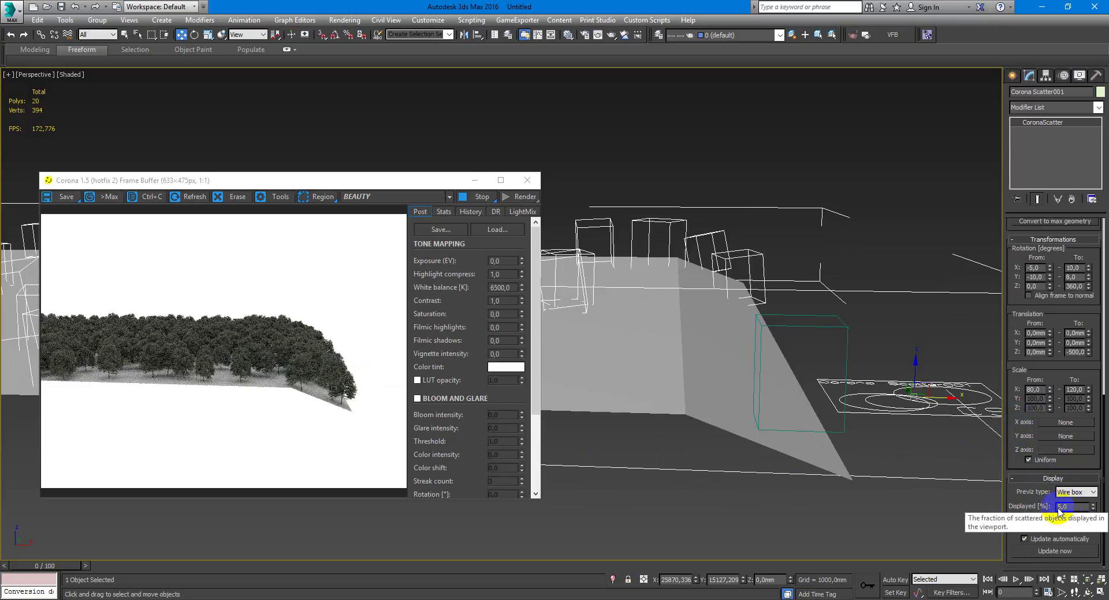
left_click(733, 260)
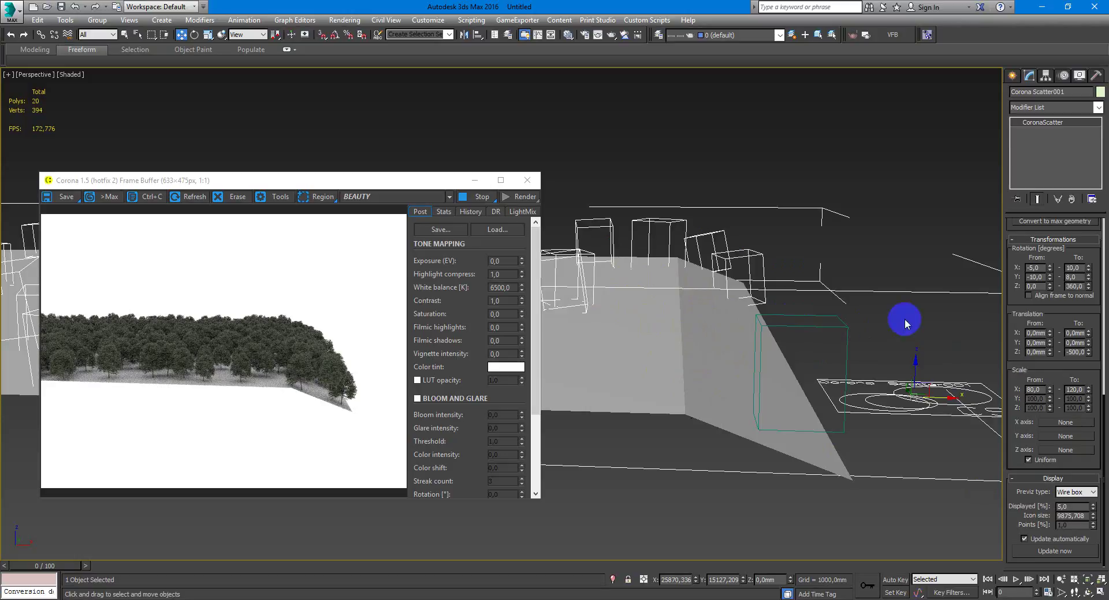
Step: Review the scatter's transformation, collision and distribution settings back up to the list of scattered objects
left_click_drag(1045, 305, 1045, 450)
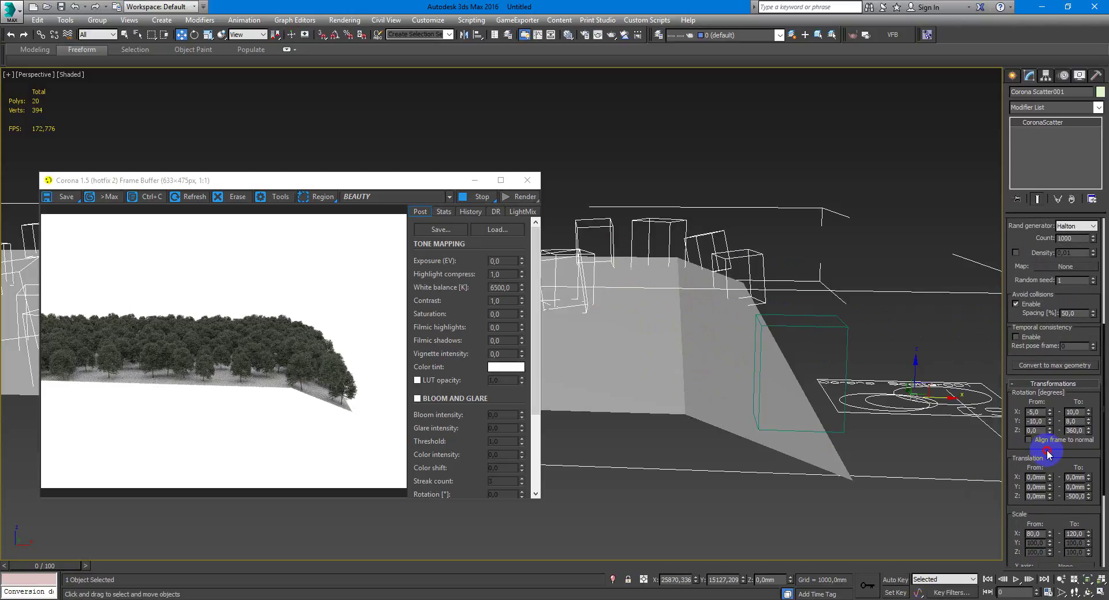
left_click_drag(1045, 329, 1034, 398)
left_click_drag(1020, 298, 1023, 337)
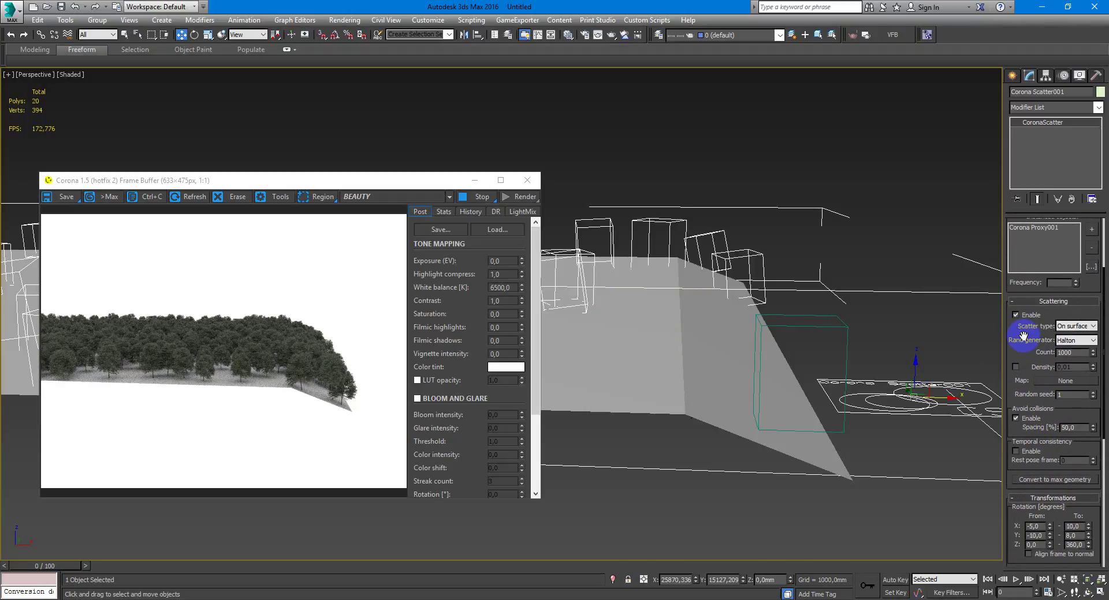